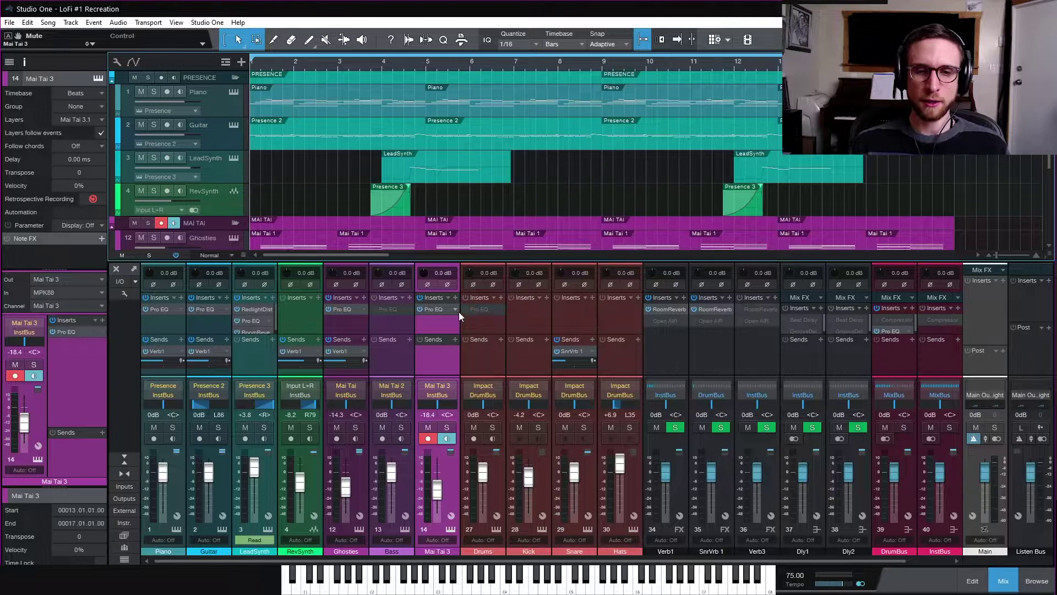
pyautogui.click(536, 350)
pyautogui.click(546, 339)
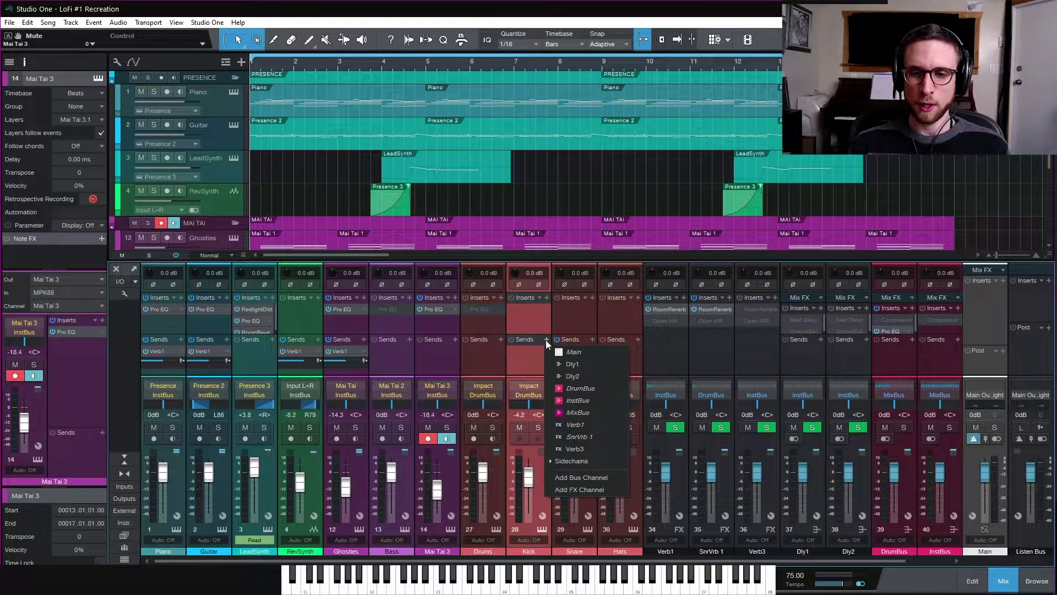
pyautogui.click(537, 313)
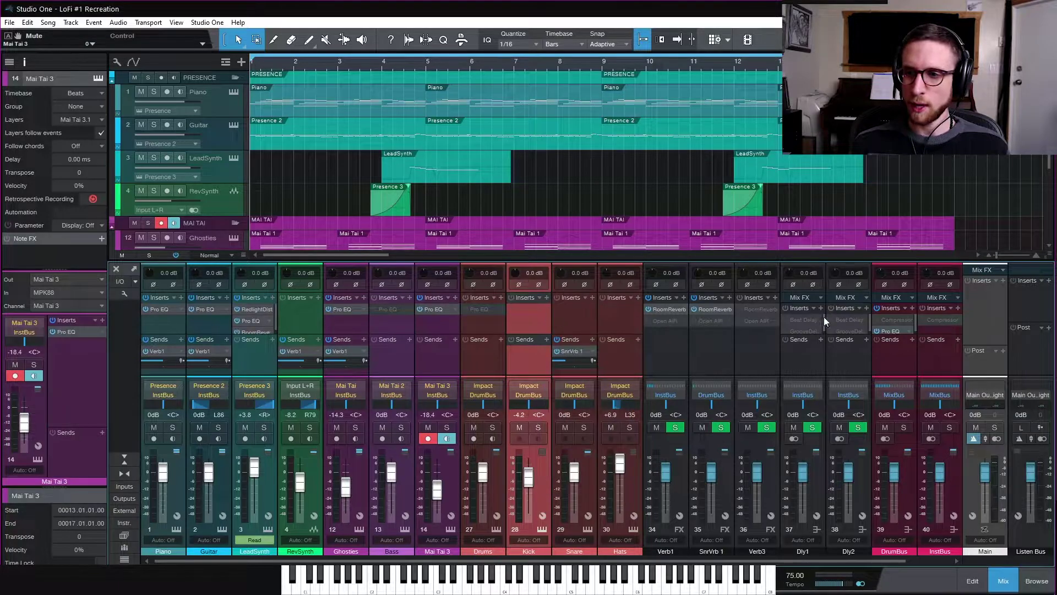
# Enable the Compressor on the InstBus channel and place its window clear of the mixer channels
pyautogui.click(940, 320)
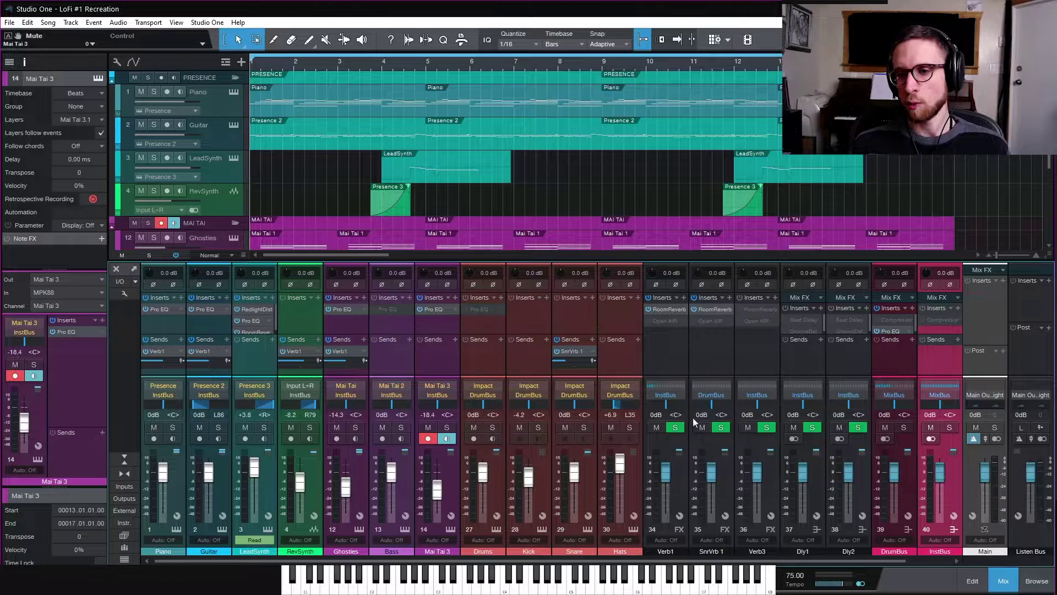
pyautogui.click(940, 319)
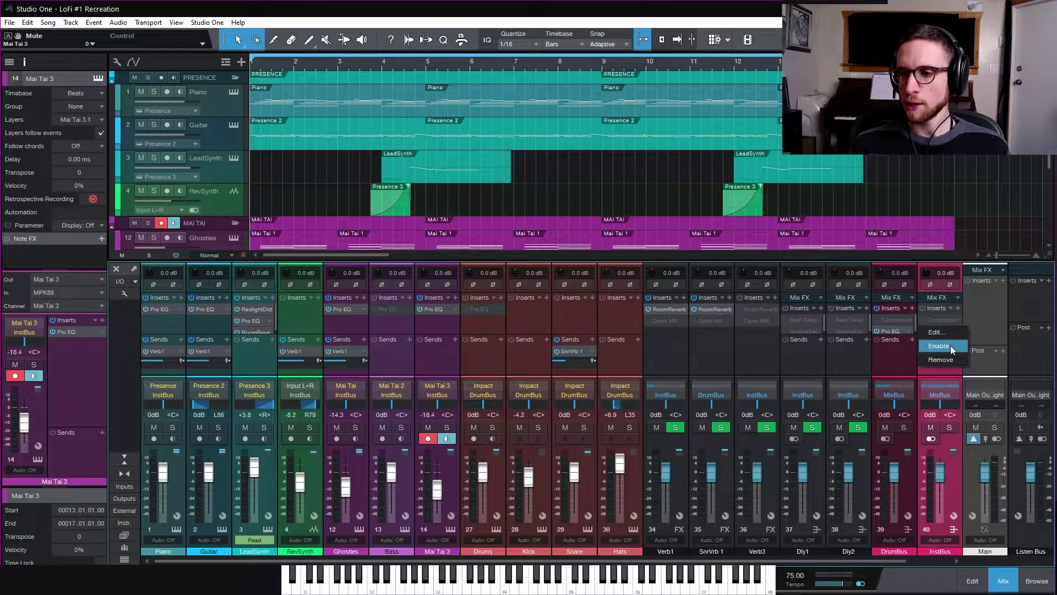
pyautogui.click(936, 318)
pyautogui.moveTo(630, 252); pyautogui.dragTo(682, 45)
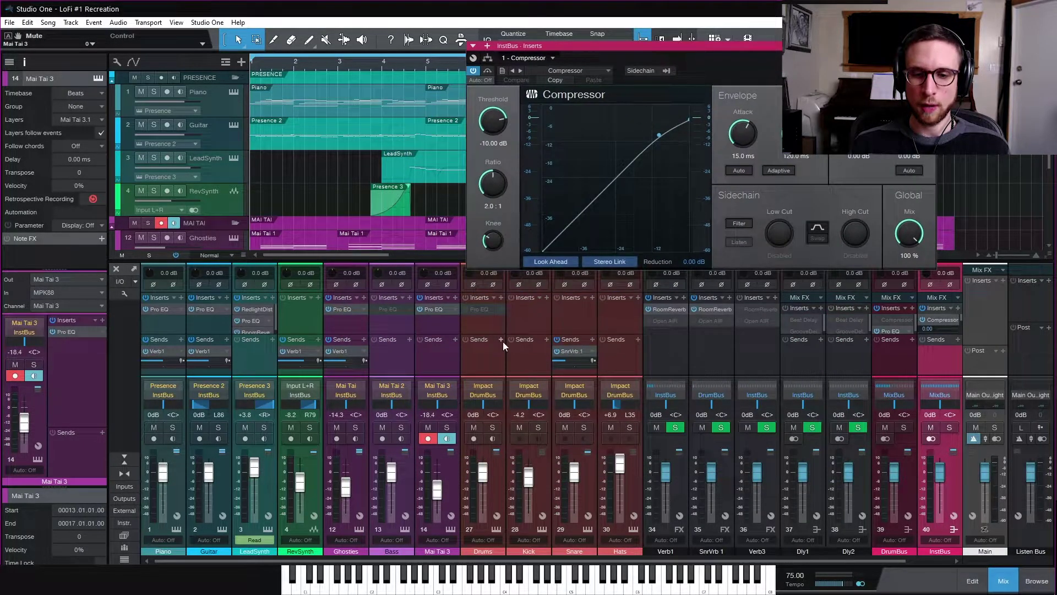
# Add a send from the Kick channel to the InstBus Compressor sidechain and switch it to pre-fader
pyautogui.click(532, 368)
pyautogui.click(546, 340)
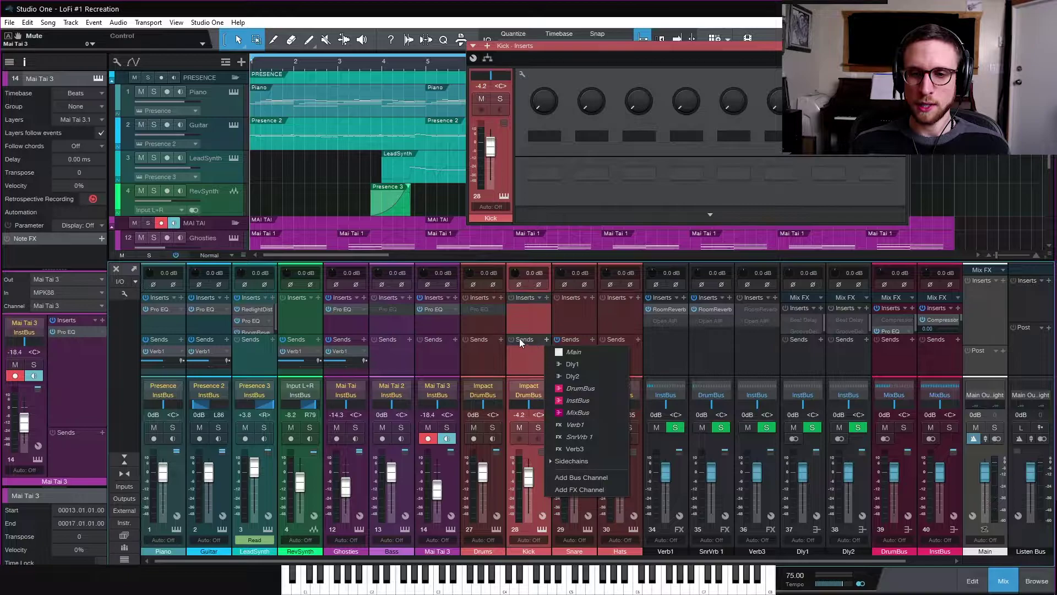
pyautogui.click(584, 461)
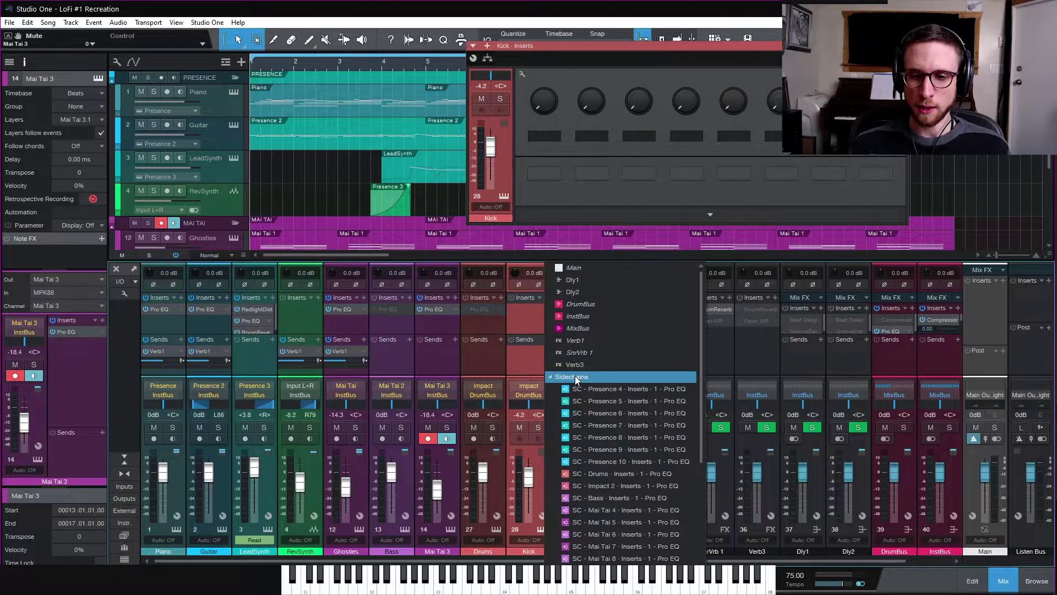
pyautogui.scroll(-3, 639, 434)
pyautogui.scroll(-1, 642, 431)
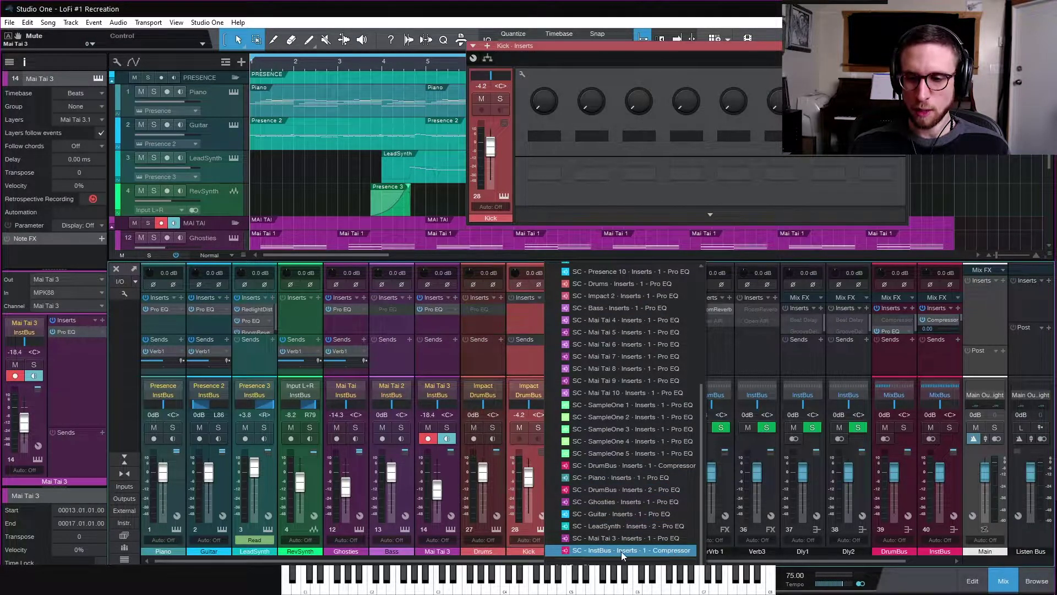
pyautogui.click(658, 551)
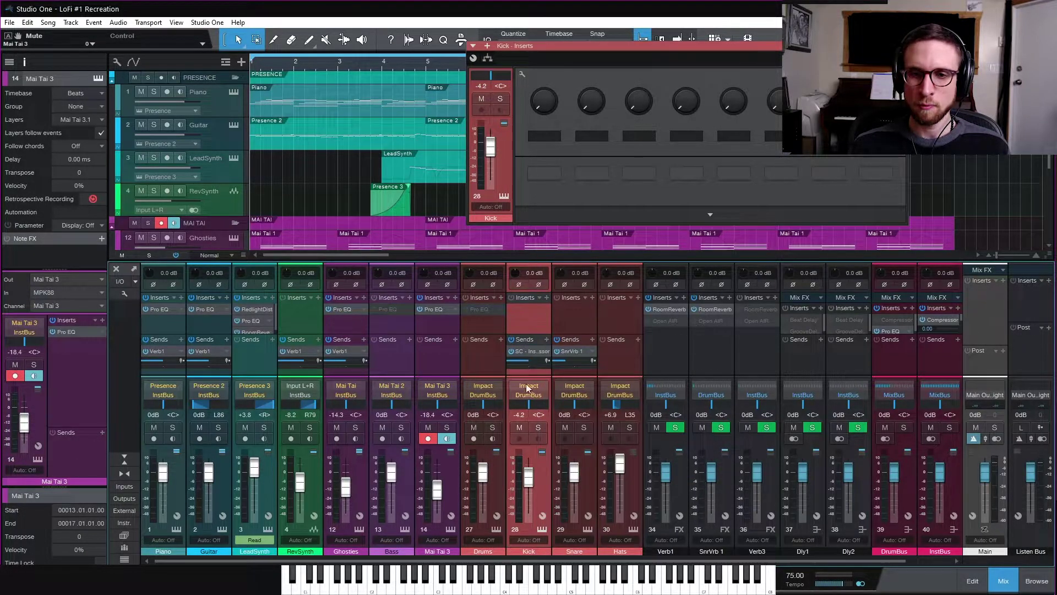
pyautogui.click(547, 360)
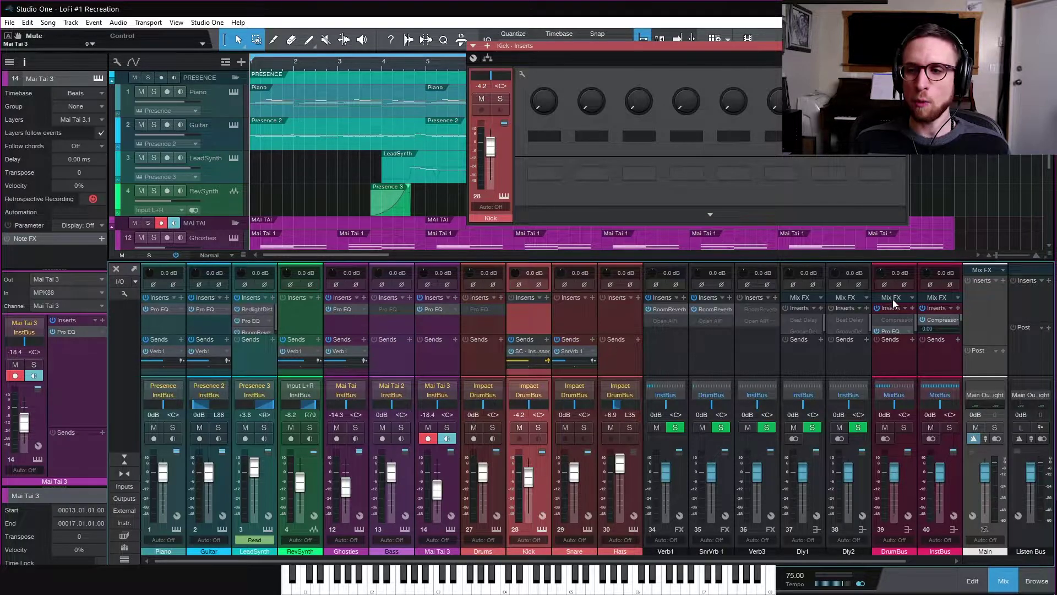
# Set the InstBus Compressor to minimum knee, a 13.3:1 ratio, 0.10 ms attack and 298.7 ms release
pyautogui.click(531, 355)
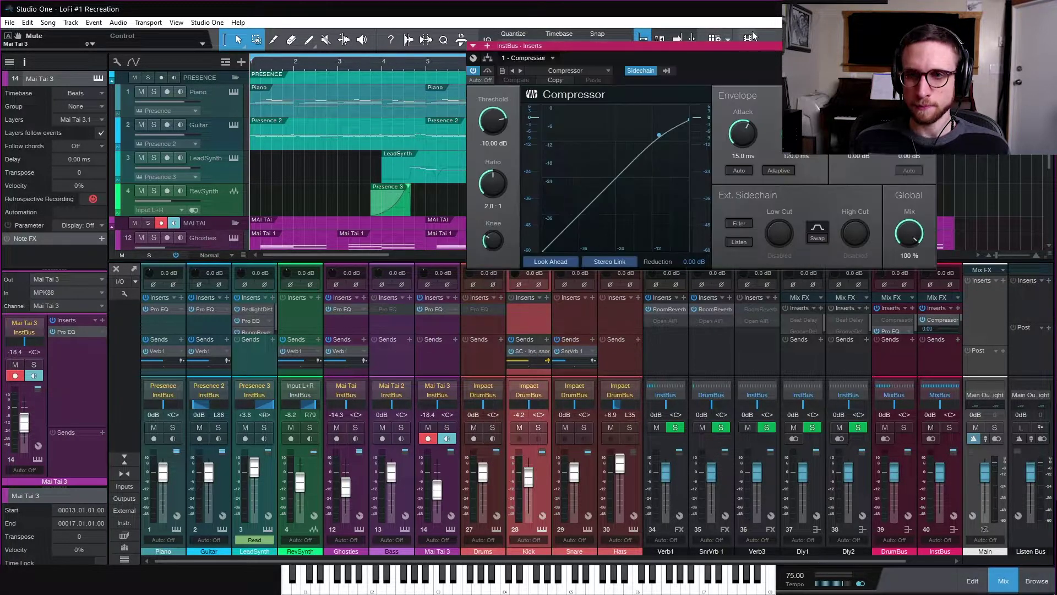
pyautogui.moveTo(745, 43); pyautogui.dragTo(566, 56)
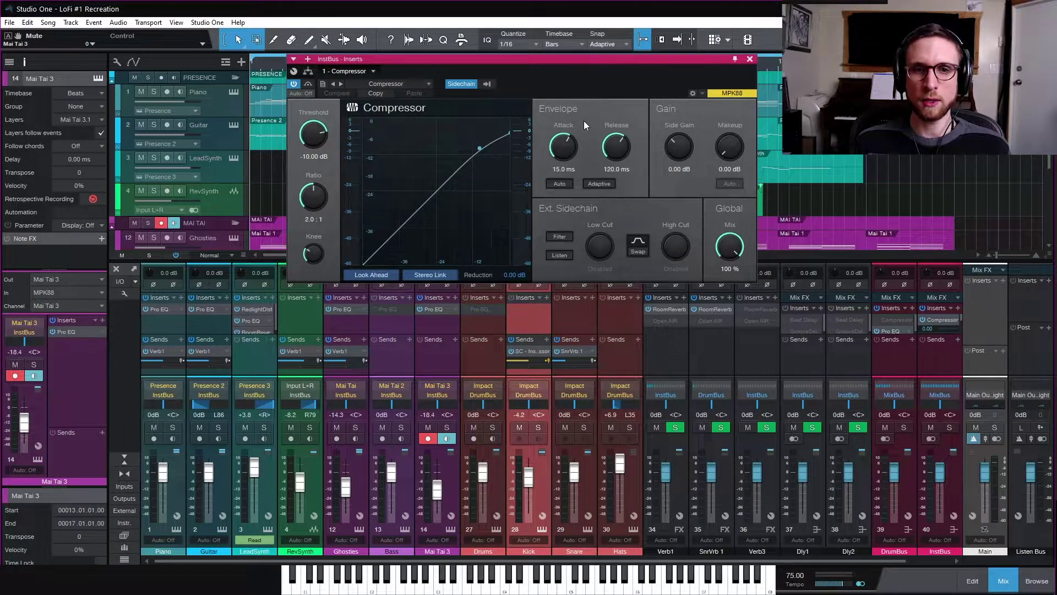
pyautogui.moveTo(306, 253); pyautogui.dragTo(301, 243)
pyautogui.moveTo(311, 199); pyautogui.dragTo(309, 171)
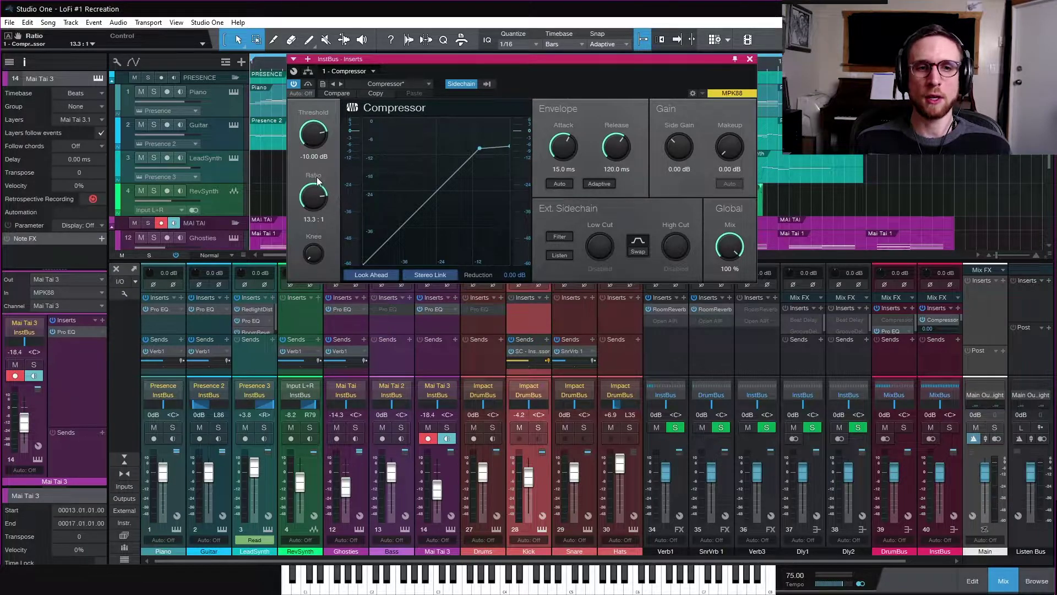
pyautogui.moveTo(562, 148); pyautogui.dragTo(560, 209)
pyautogui.moveTo(616, 141); pyautogui.dragTo(616, 135)
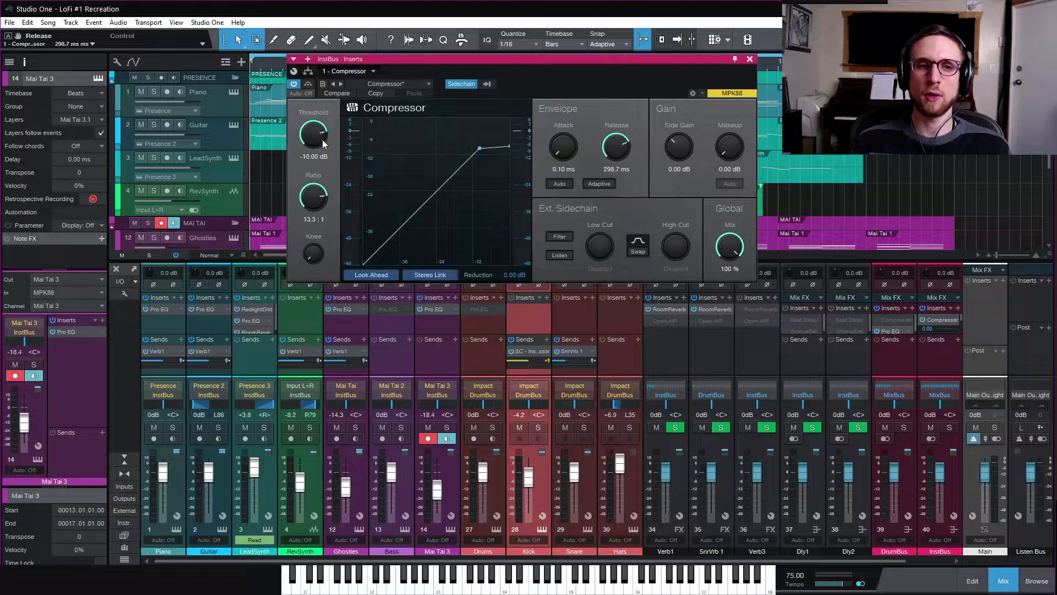
# Play the song and tune the InstBus Compressor threshold to -17.68 dB, closing the compressor when finished
pyautogui.press('space')
pyautogui.moveTo(315, 134); pyautogui.dragTo(319, 201)
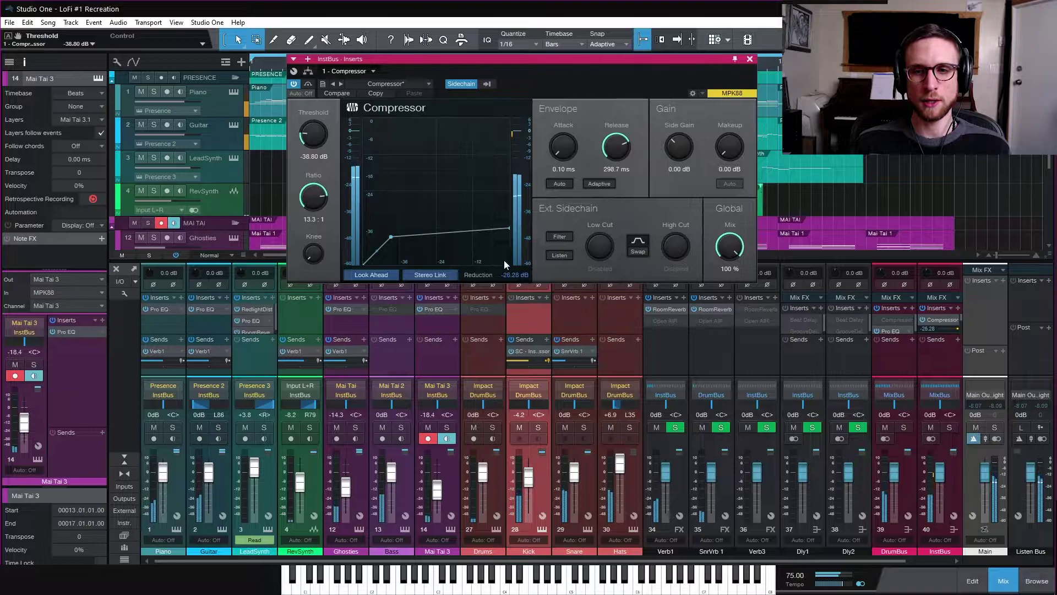
pyautogui.moveTo(312, 139)
pyautogui.mouseDown()
pyautogui.moveTo(318, 108)
pyautogui.moveTo(316, 137)
pyautogui.mouseUp()
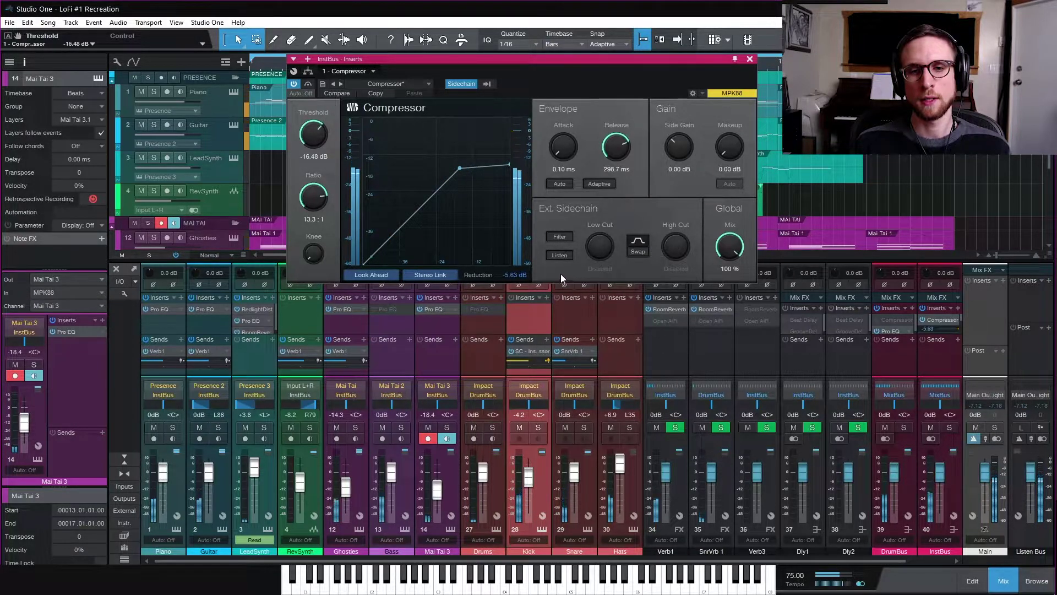
pyautogui.moveTo(311, 141); pyautogui.dragTo(312, 144)
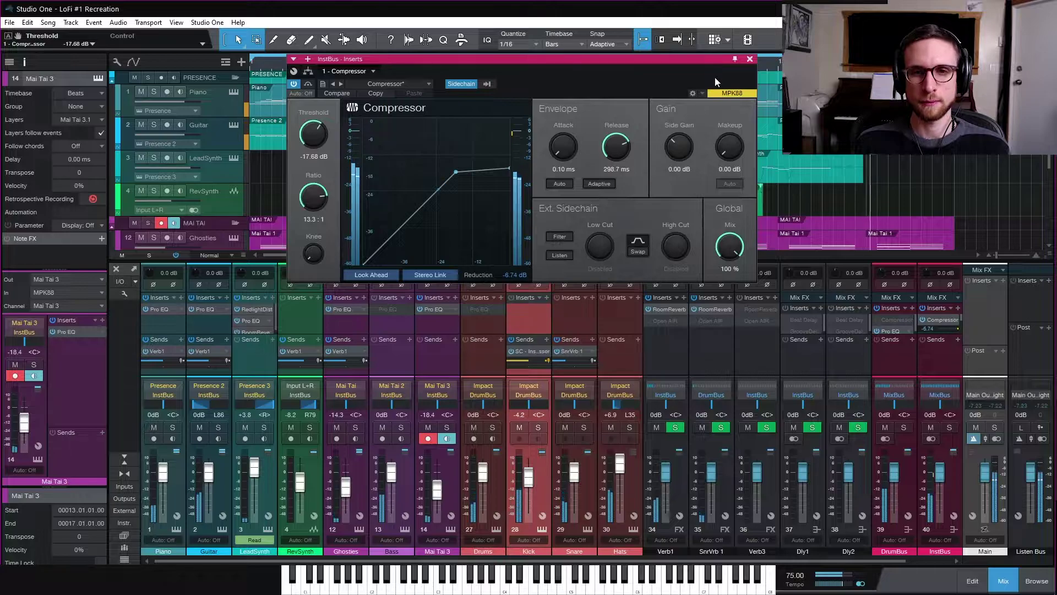
pyautogui.click(749, 59)
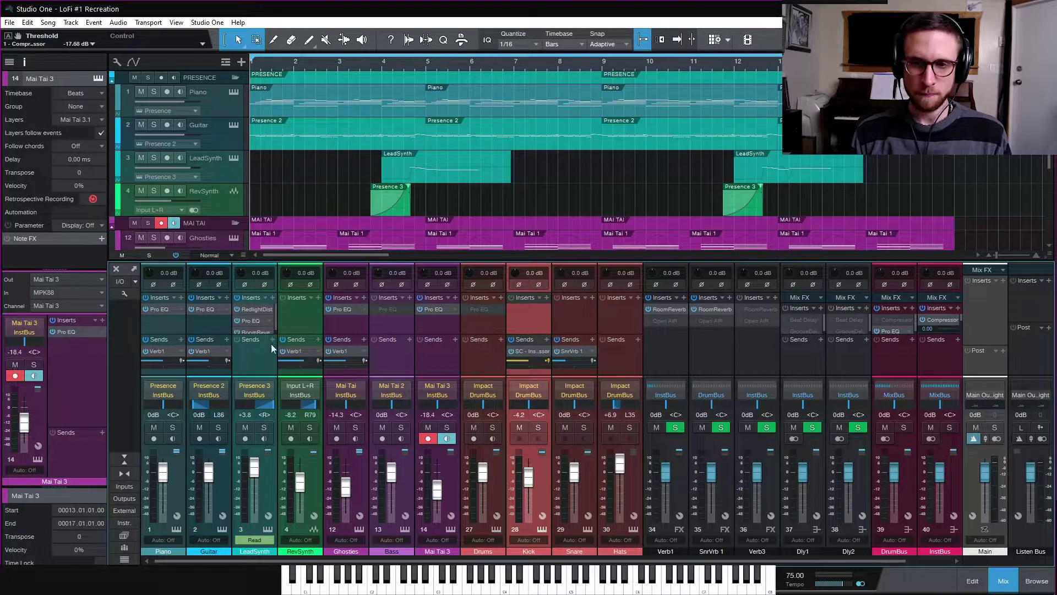
# Raise the low cut of the Piano channel's Pro EQ to 46.2 Hz during playback
pyautogui.click(161, 318)
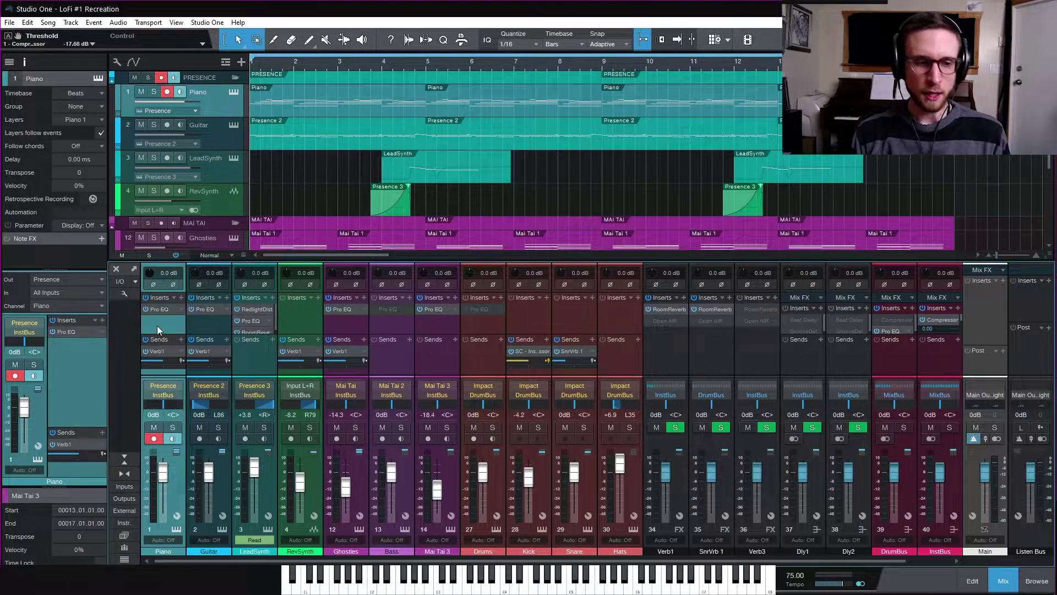
pyautogui.click(159, 310)
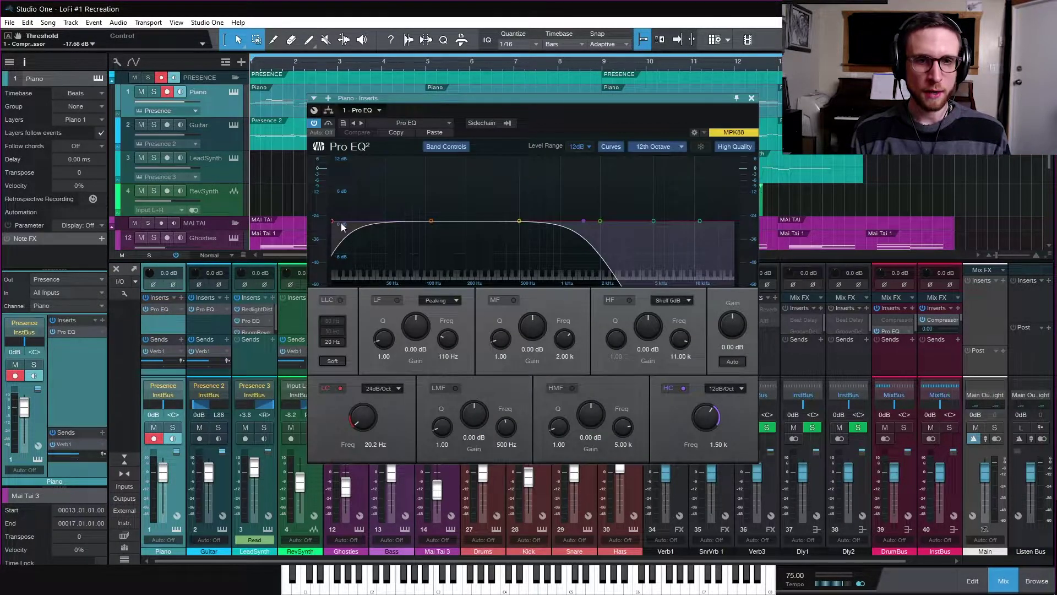
pyautogui.press('space')
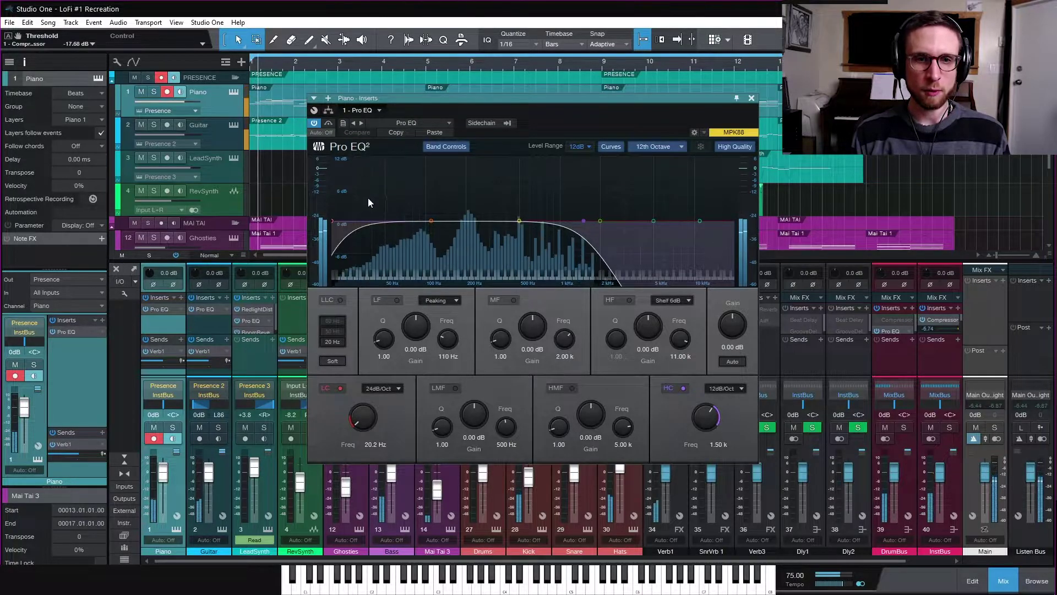
pyautogui.moveTo(362, 418); pyautogui.dragTo(364, 407)
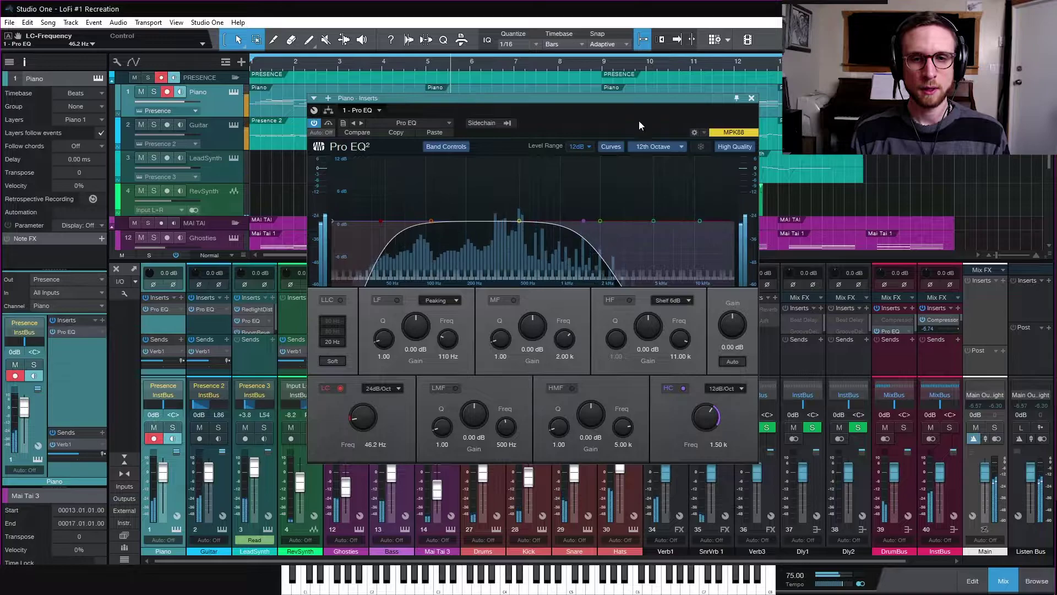
pyautogui.click(736, 99)
# Raise the low cut of the Guitar channel's Pro EQ to 67.6 Hz and close the EQ
pyautogui.click(208, 308)
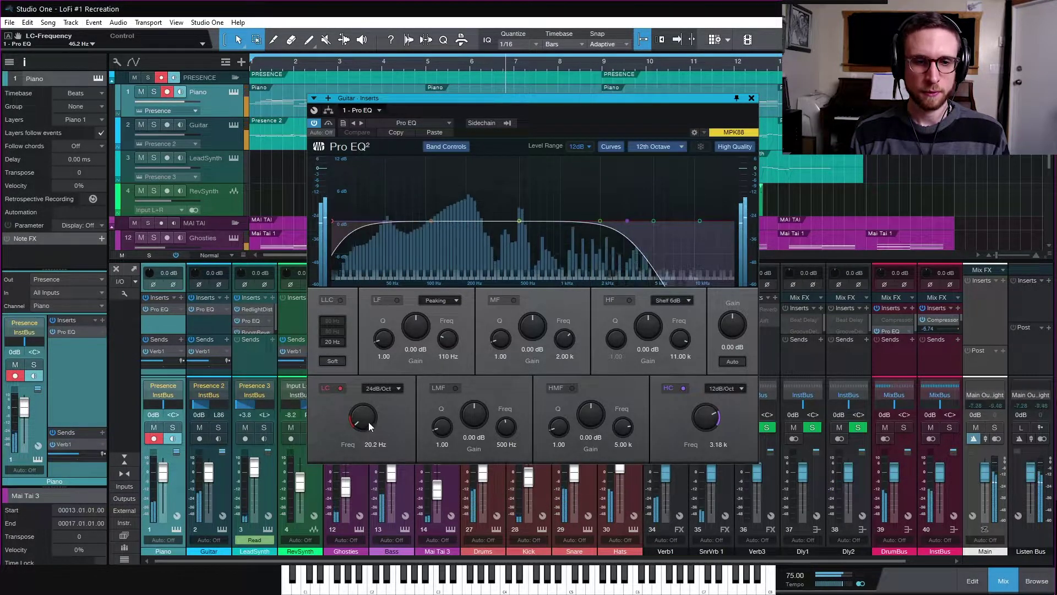
pyautogui.moveTo(366, 420); pyautogui.dragTo(366, 409)
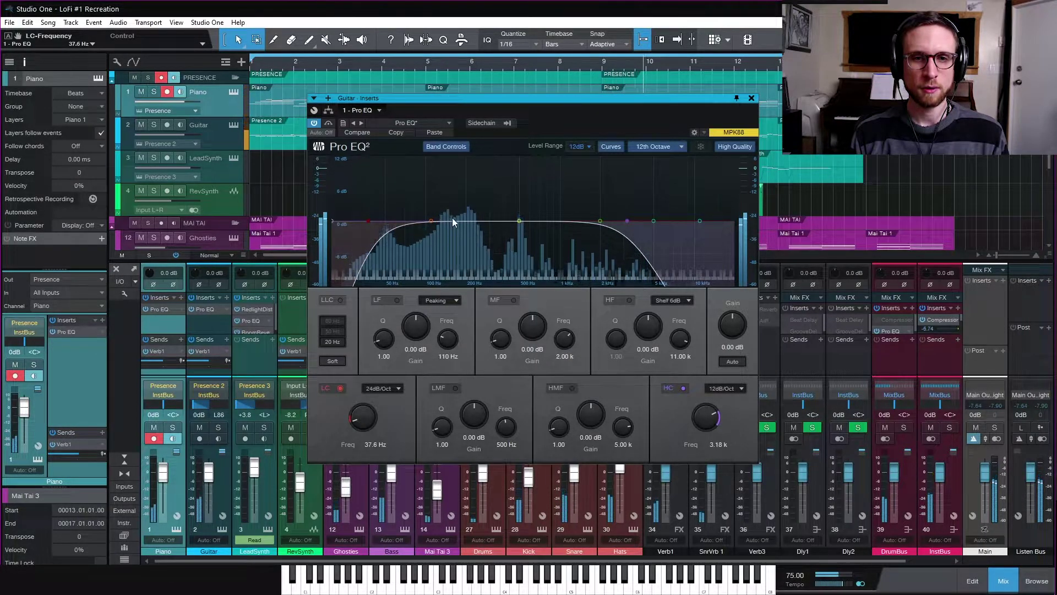
pyautogui.moveTo(365, 411); pyautogui.dragTo(364, 402)
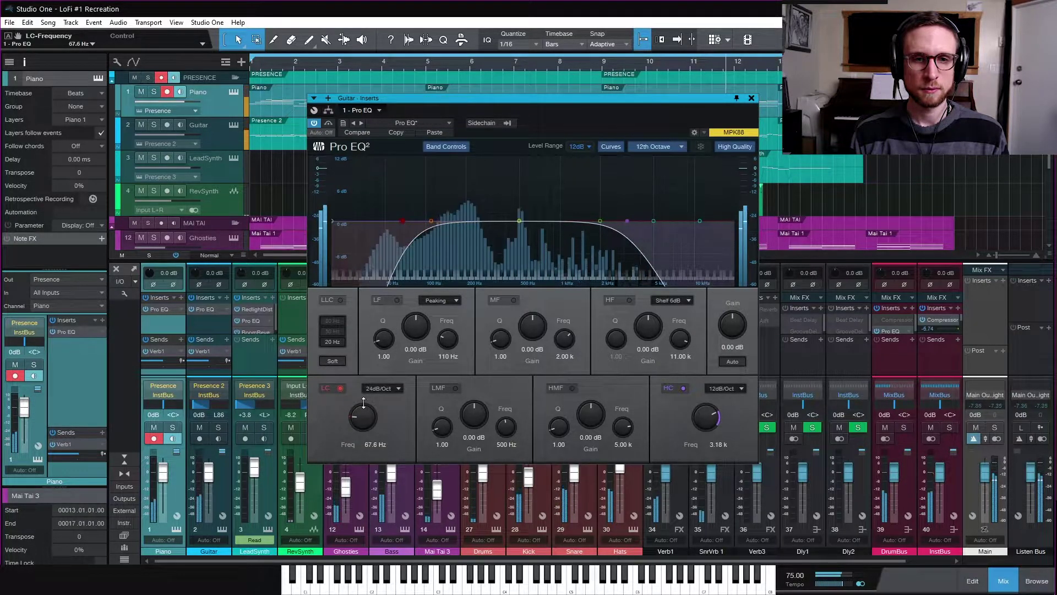
pyautogui.click(751, 98)
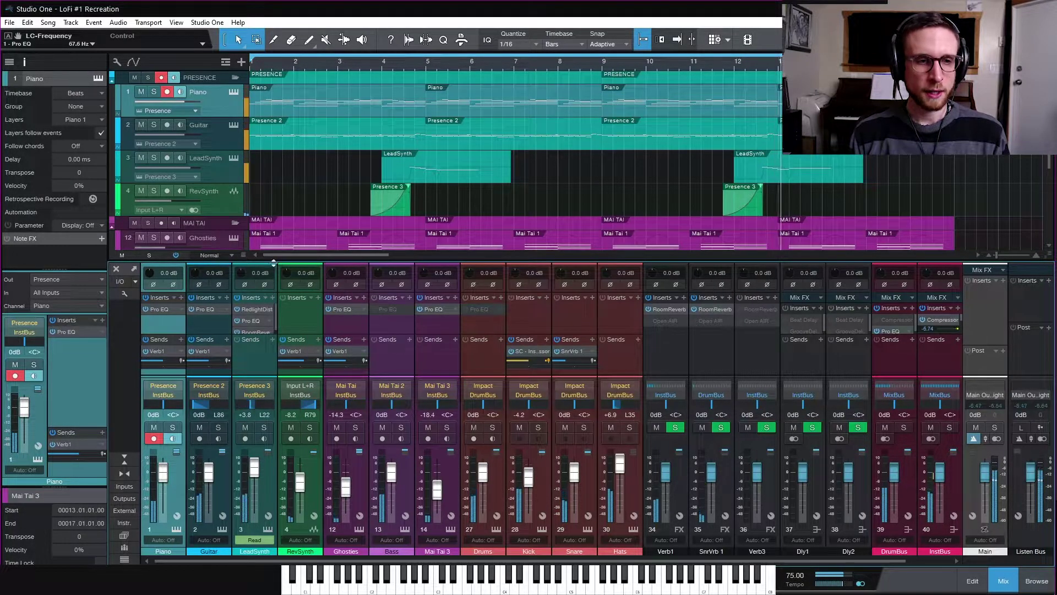
# Lower the low cut of the Ghosties channel's Pro EQ to 102 Hz and close the EQ
pyautogui.click(298, 317)
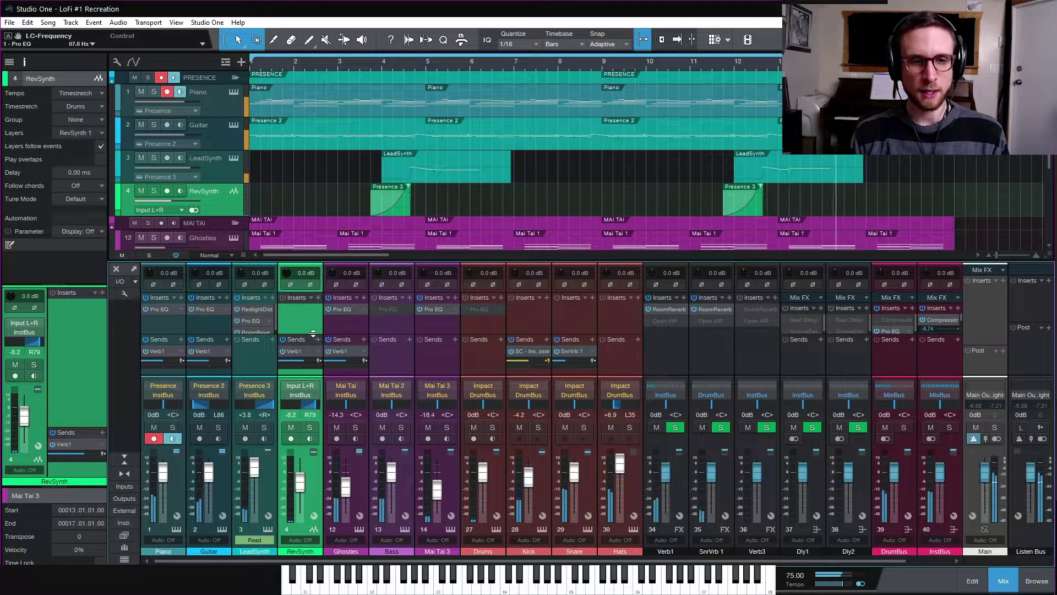
pyautogui.click(342, 327)
pyautogui.click(343, 307)
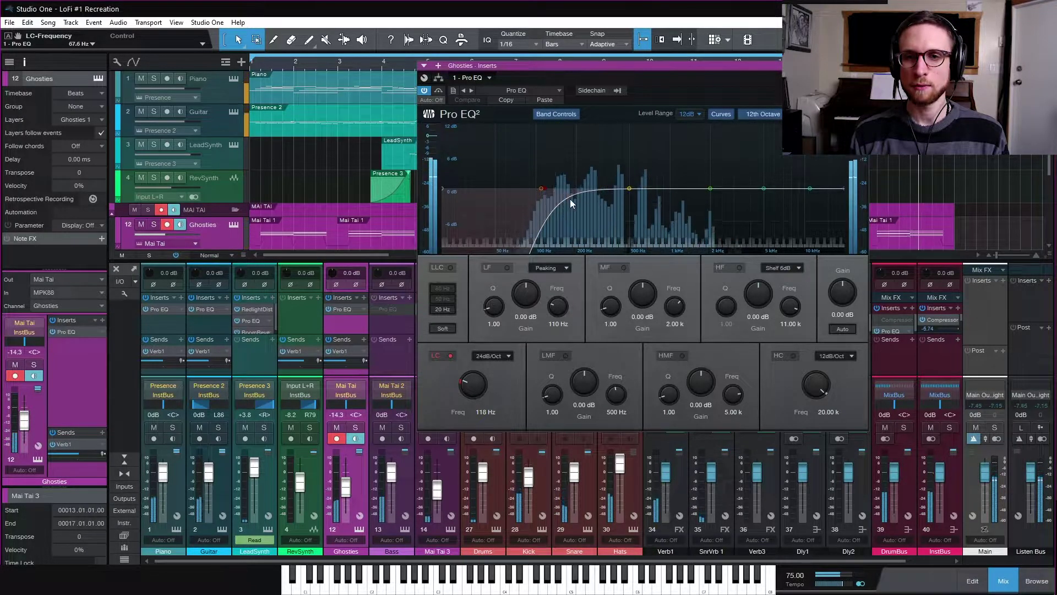
pyautogui.moveTo(475, 384); pyautogui.dragTo(475, 386)
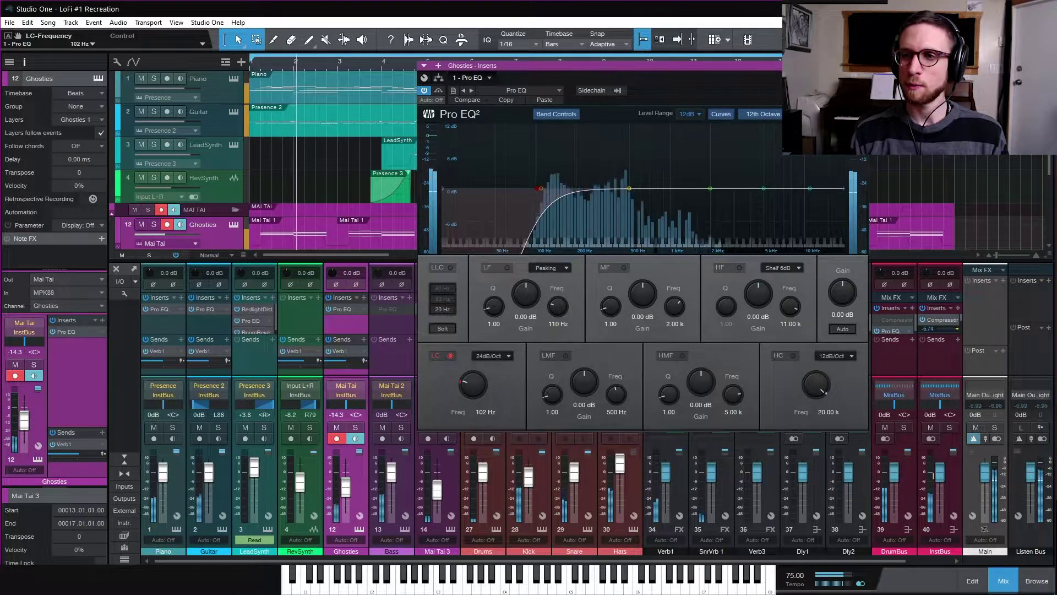
pyautogui.hotkey('ctrl', 'w')
# Enable the Pro EQ on the Bass channel and check its low-cut curve against the playing signal
pyautogui.click(405, 352)
pyautogui.rightClick(393, 306)
pyautogui.click(390, 336)
pyautogui.click(392, 310)
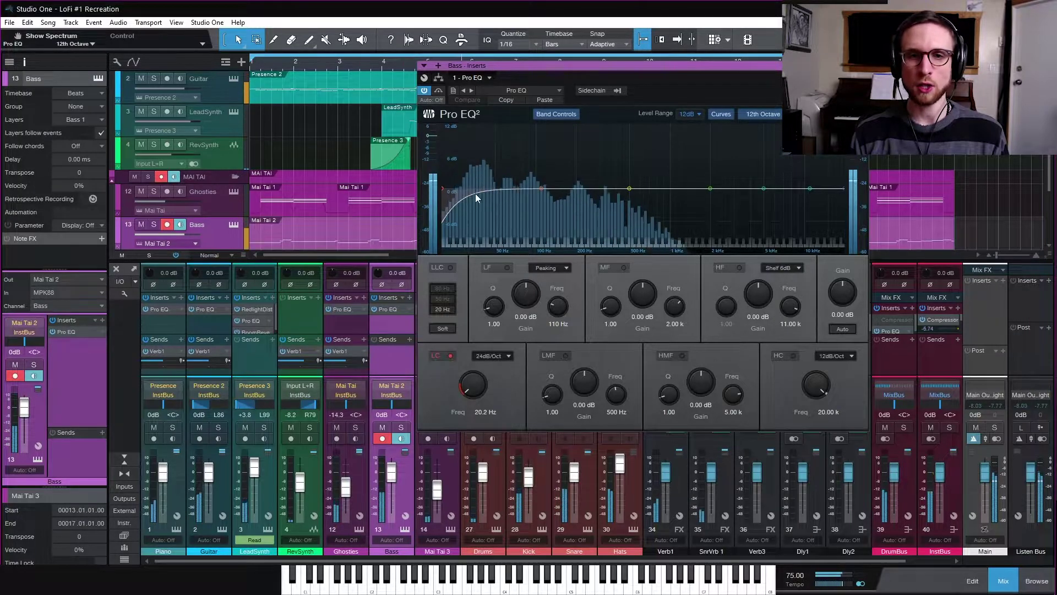
pyautogui.click(864, 65)
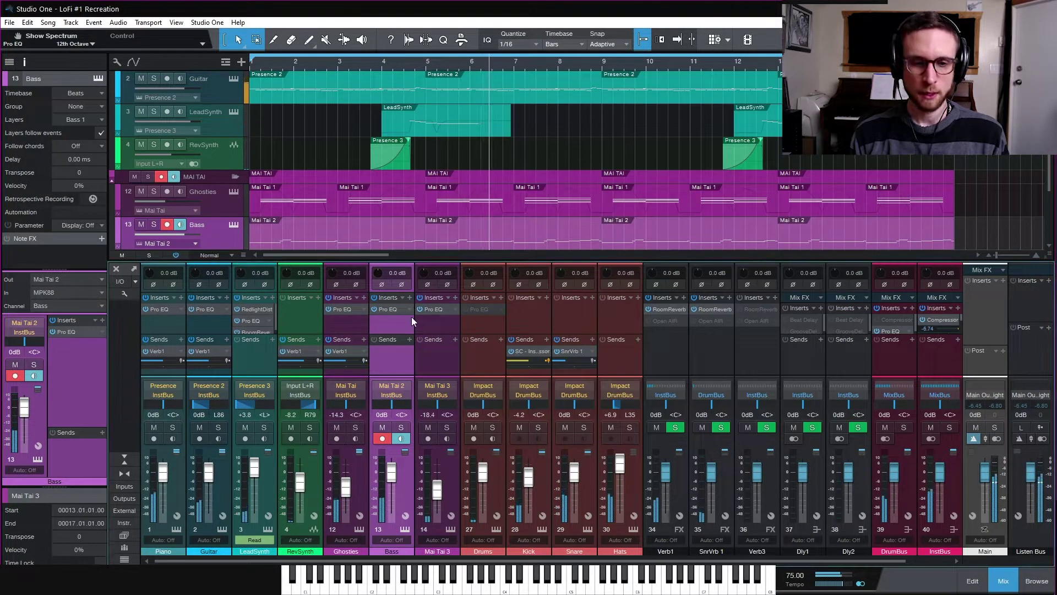
# Examine the DrumBus Pro EQ's low-cut and high-cut curve against the playing drums
pyautogui.click(432, 359)
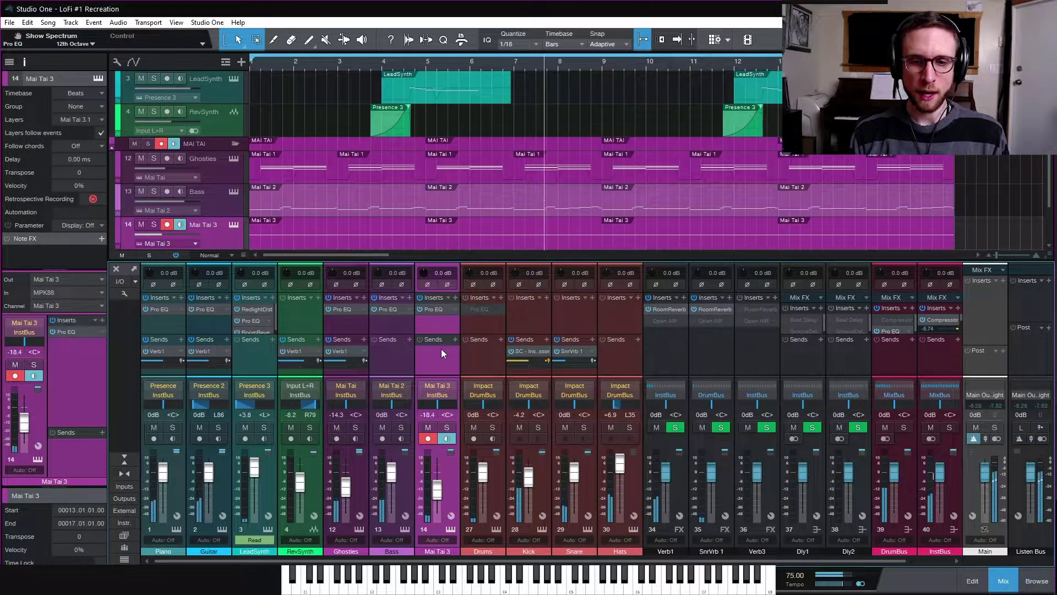
pyautogui.click(487, 365)
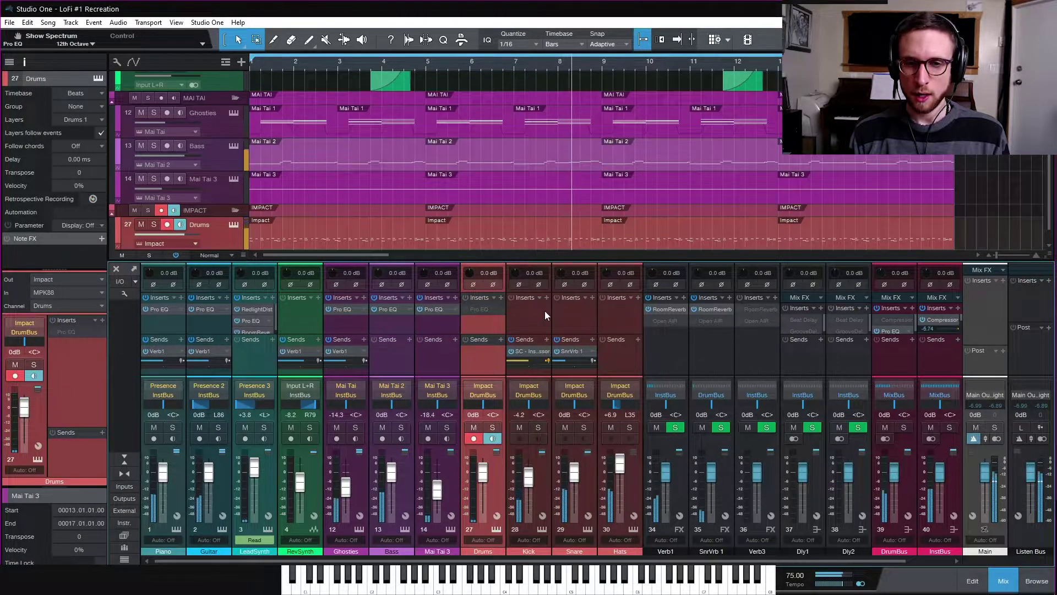
pyautogui.click(893, 331)
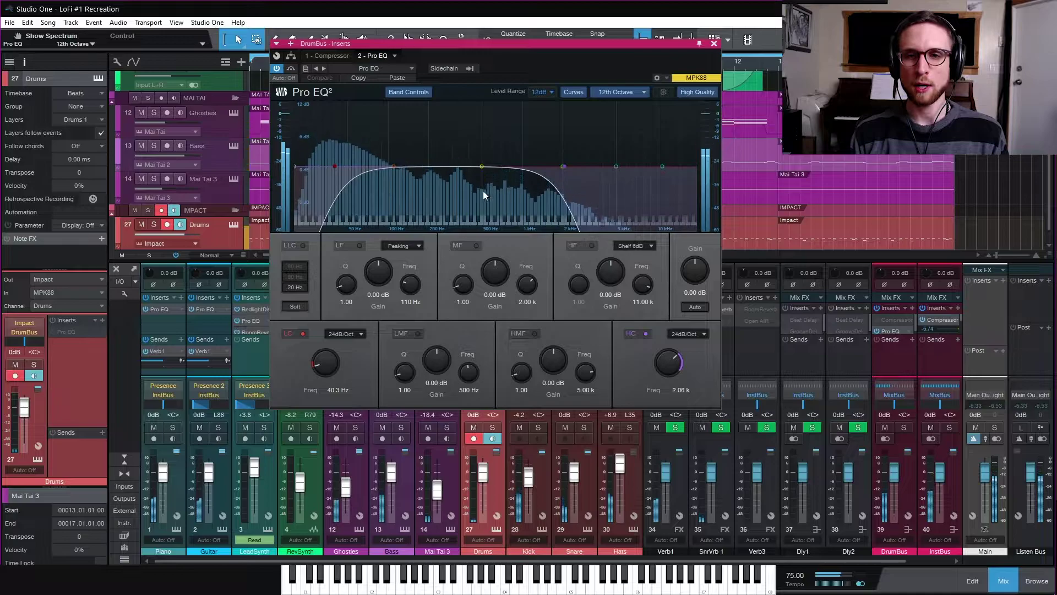
pyautogui.click(713, 42)
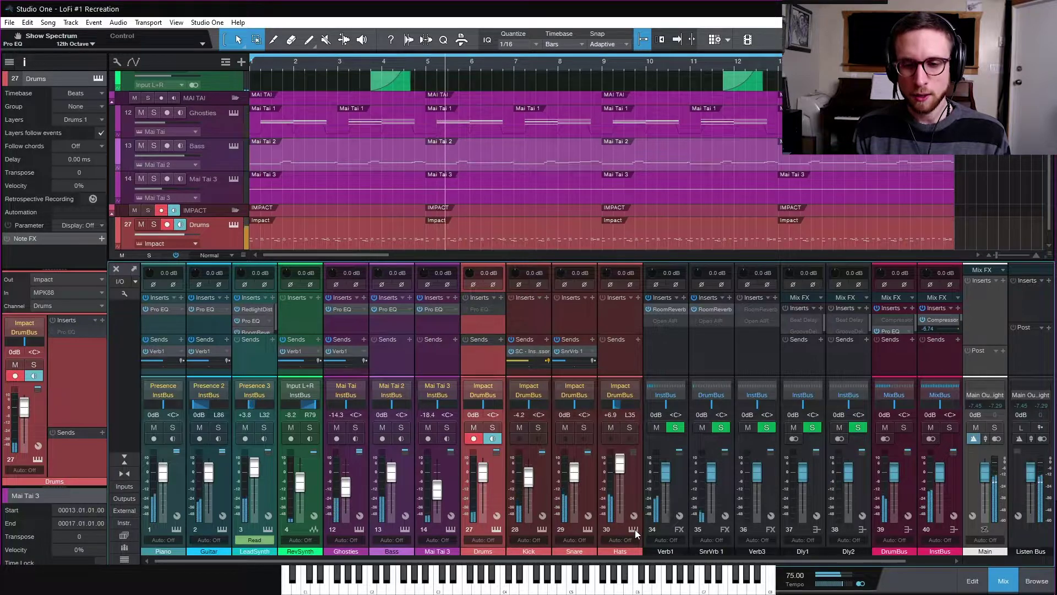
# Raise the amp gain of the A1 foot hi-hat pad in Impact XT to +4.3 dB and close the instrument
pyautogui.click(497, 529)
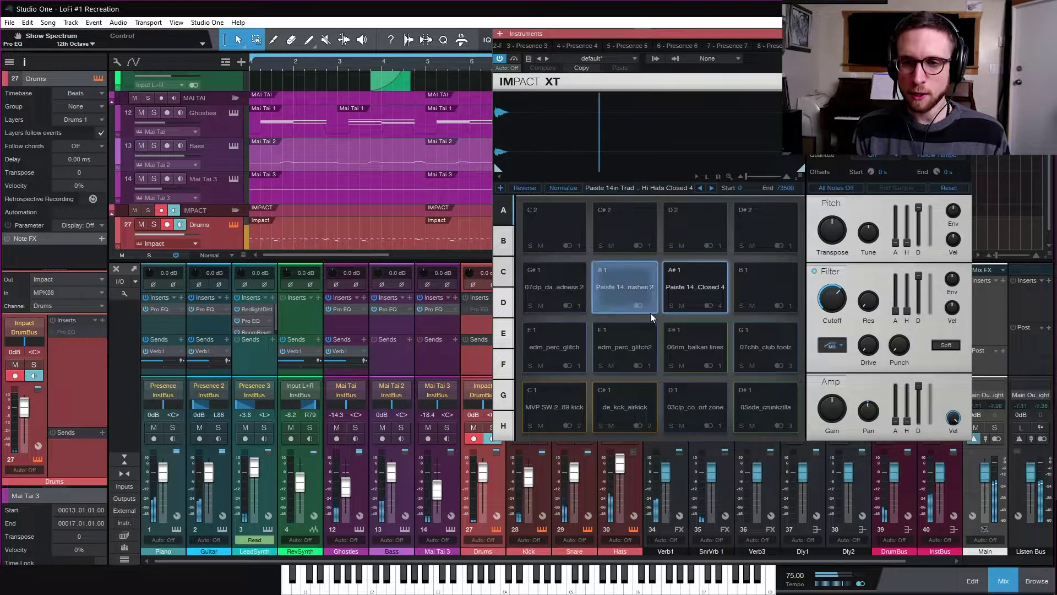
pyautogui.click(624, 283)
pyautogui.moveTo(831, 409); pyautogui.dragTo(830, 406)
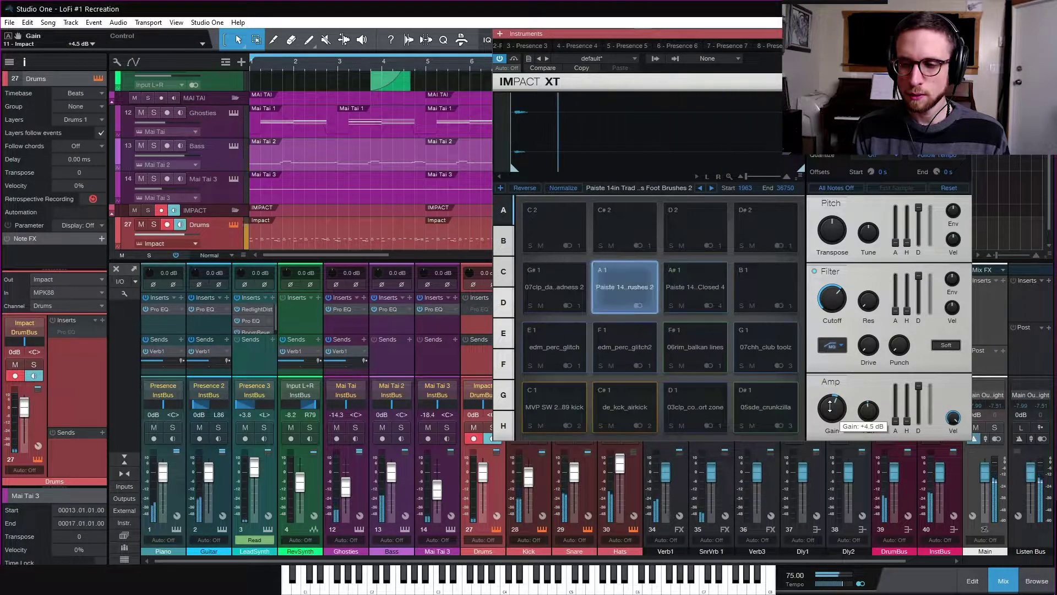
pyautogui.moveTo(830, 406); pyautogui.dragTo(832, 410)
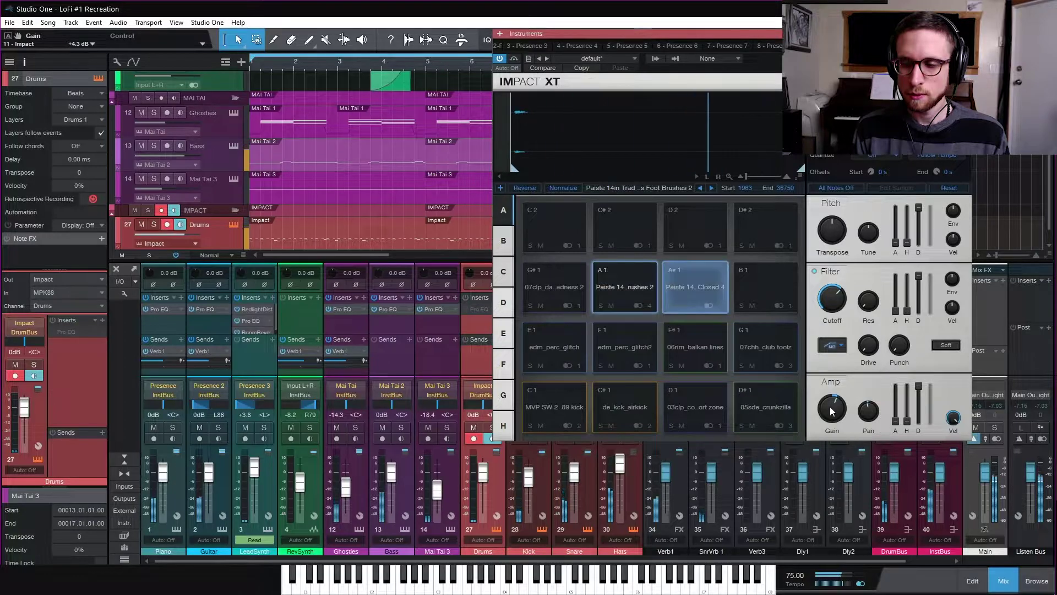
pyautogui.click(620, 421)
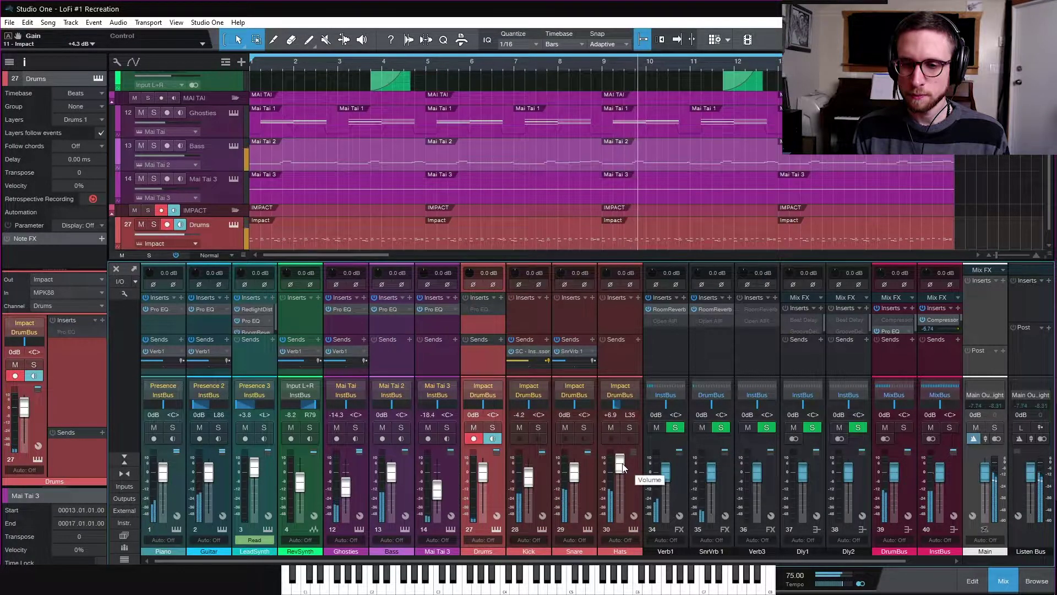
# Lower the Kick channel's volume to -5.1 dB
pyautogui.moveTo(528, 475); pyautogui.dragTo(530, 478)
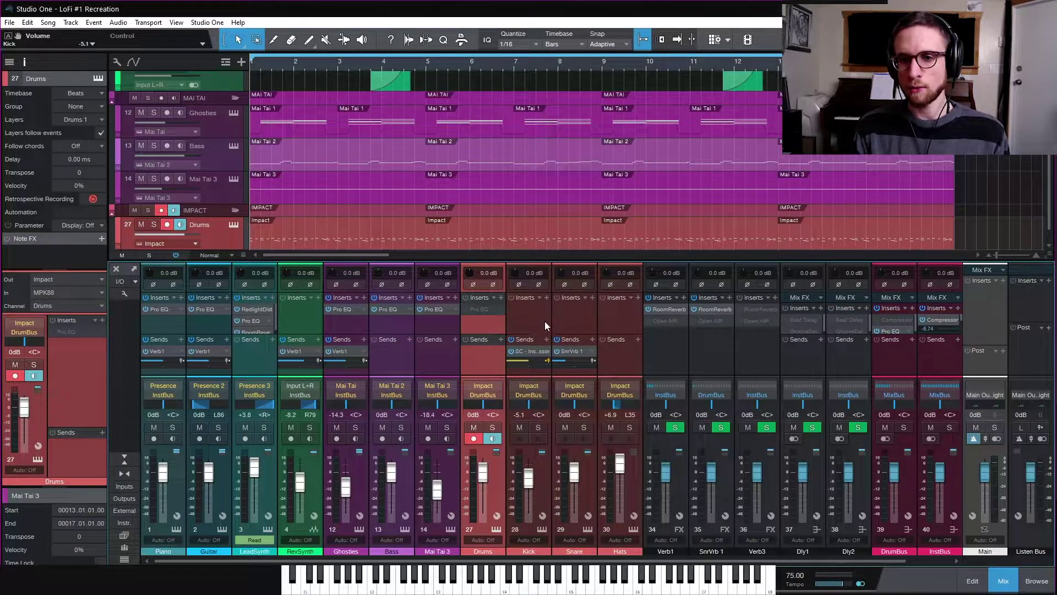
# Insert a Pro EQ on the MixBus channel
pyautogui.scroll(-1, 615, 319)
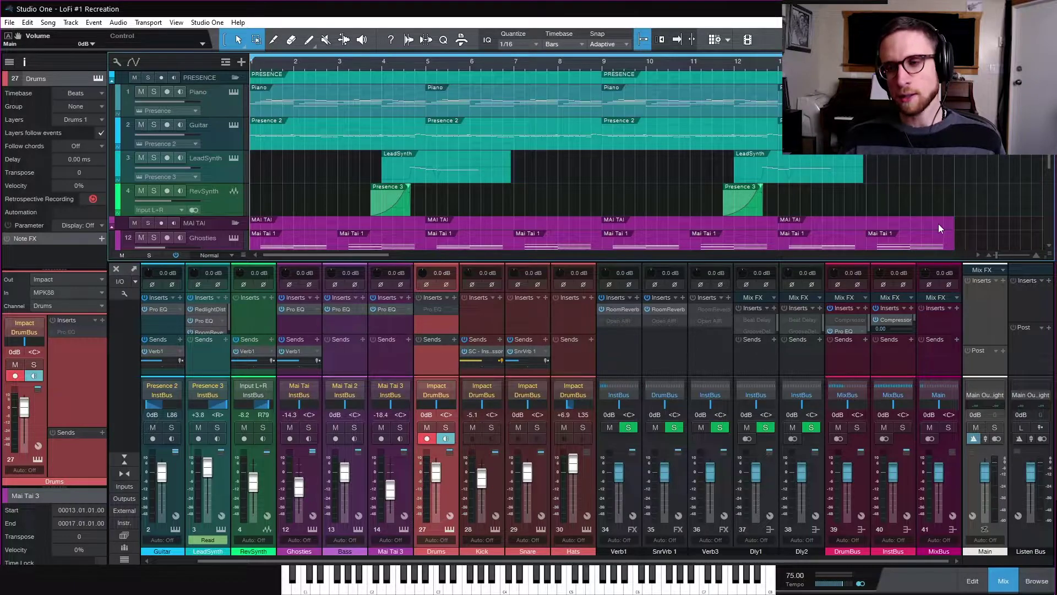
pyautogui.click(956, 308)
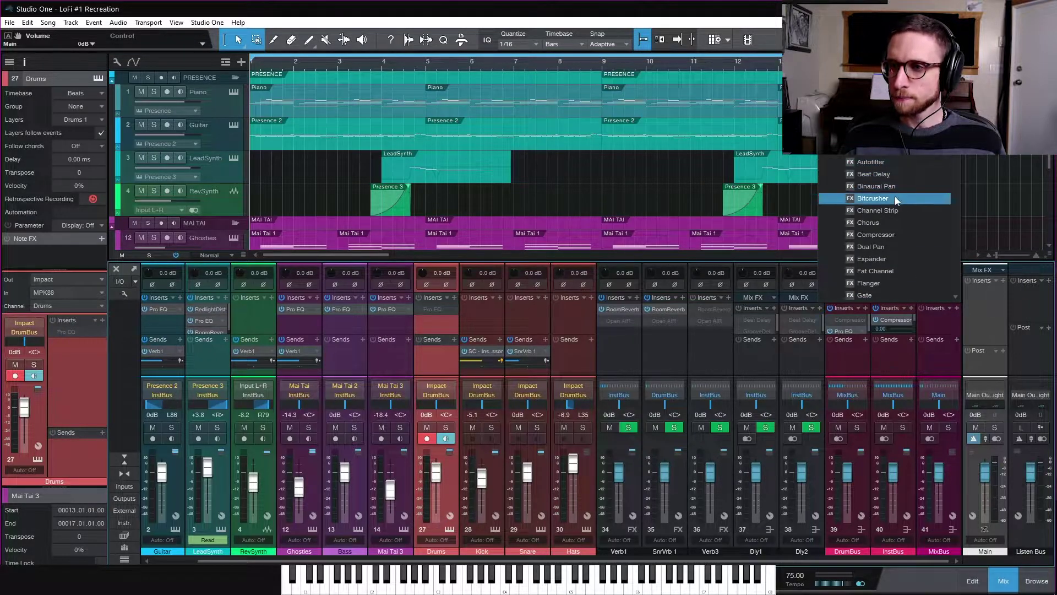
pyautogui.scroll(-3, 898, 232)
pyautogui.scroll(-3, 899, 233)
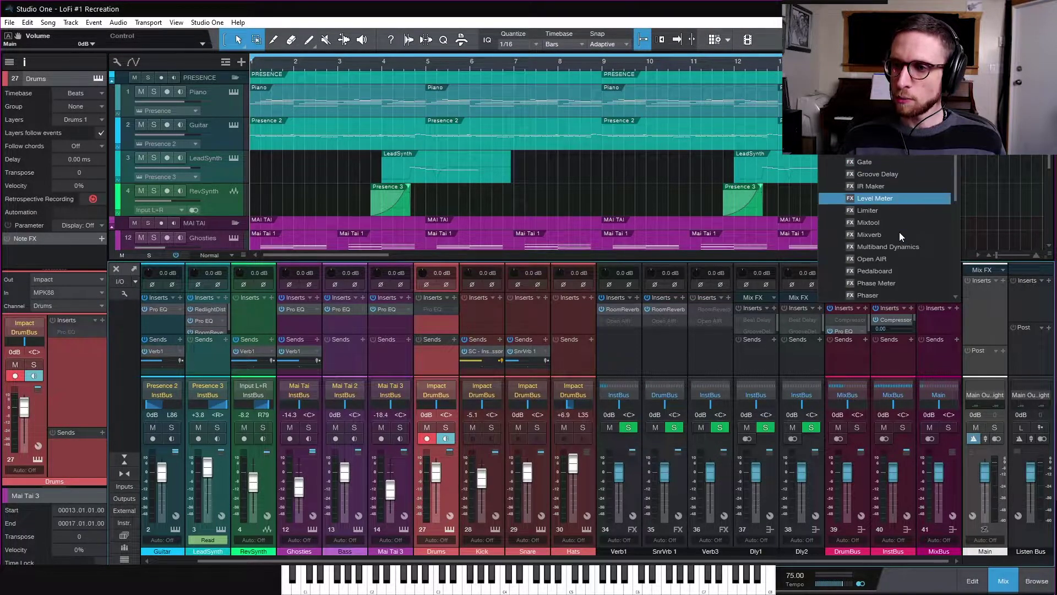
pyautogui.click(894, 271)
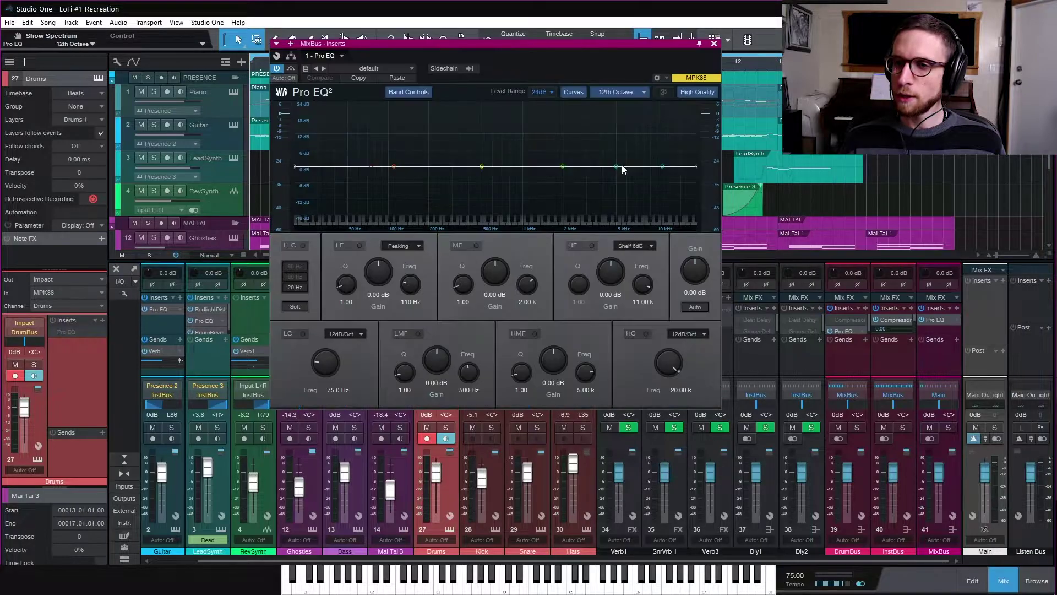
# Enable the low cut on the MixBus Pro EQ with a 24 dB/Oct slope at 20 Hz
pyautogui.click(302, 333)
pyautogui.click(342, 335)
pyautogui.click(369, 365)
pyautogui.click(358, 334)
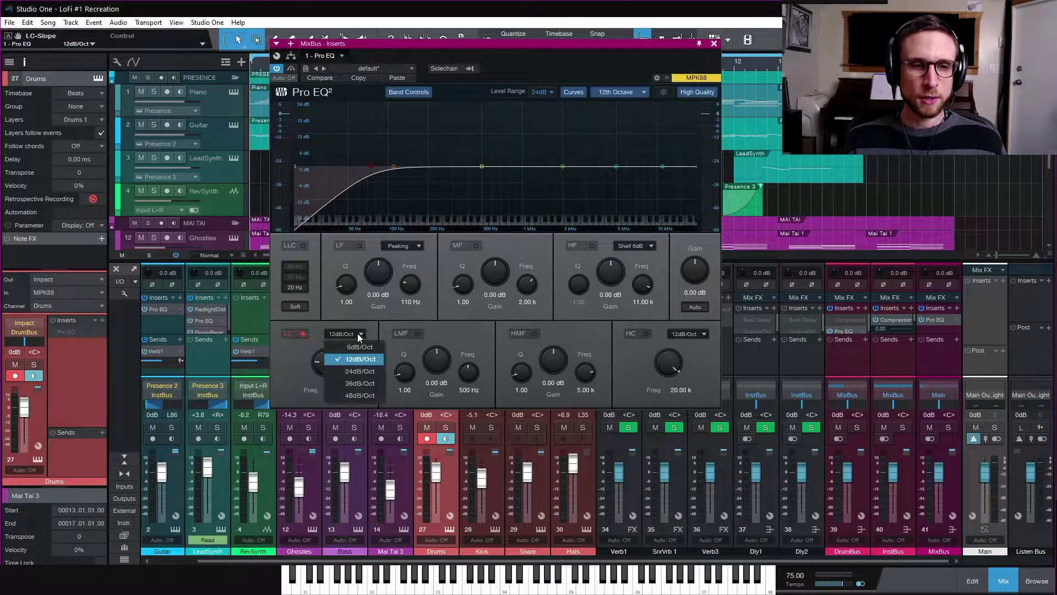
pyautogui.click(361, 371)
pyautogui.moveTo(331, 369); pyautogui.dragTo(324, 405)
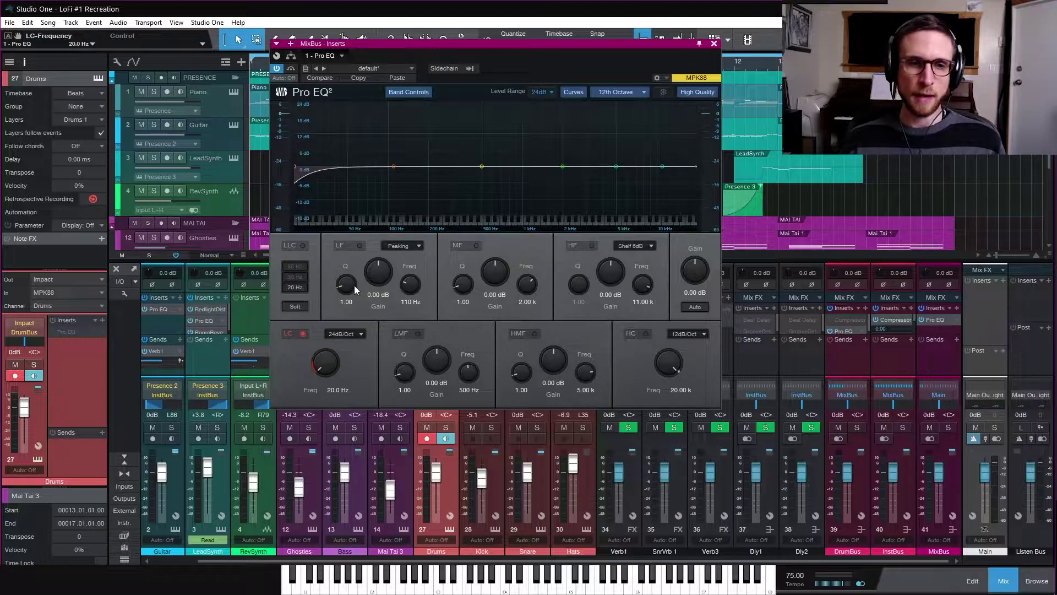
# Cut the MixBus EQ's LF band by 2.88 dB at 212 Hz with Q 2.29, compare it on and off, and close the EQ
pyautogui.click(476, 246)
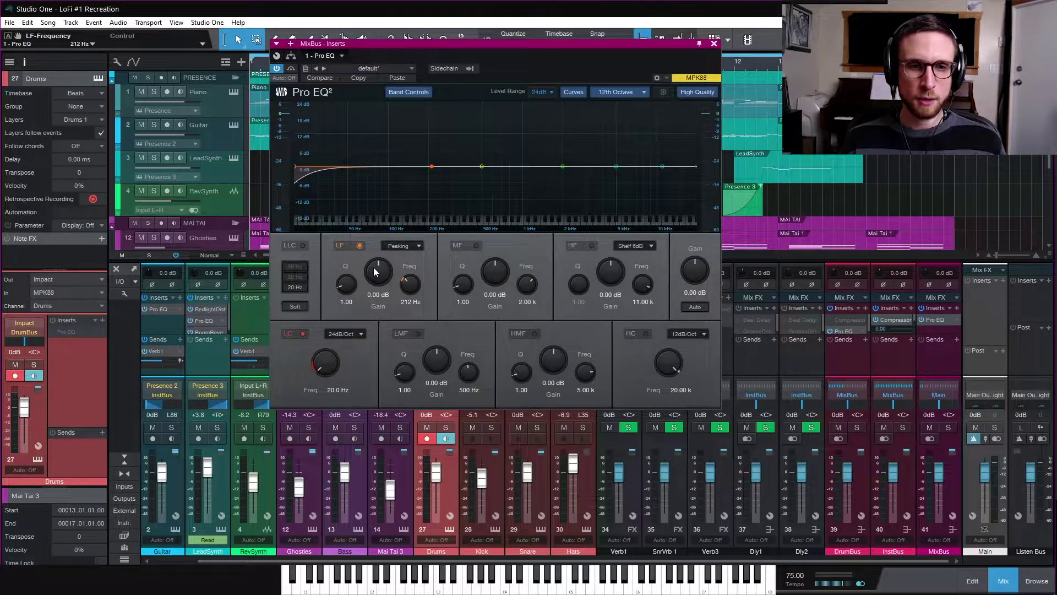
pyautogui.press('space')
pyautogui.moveTo(374, 271)
pyautogui.mouseDown()
pyautogui.moveTo(383, 248)
pyautogui.moveTo(380, 280)
pyautogui.moveTo(349, 284)
pyautogui.moveTo(381, 271)
pyautogui.mouseUp()
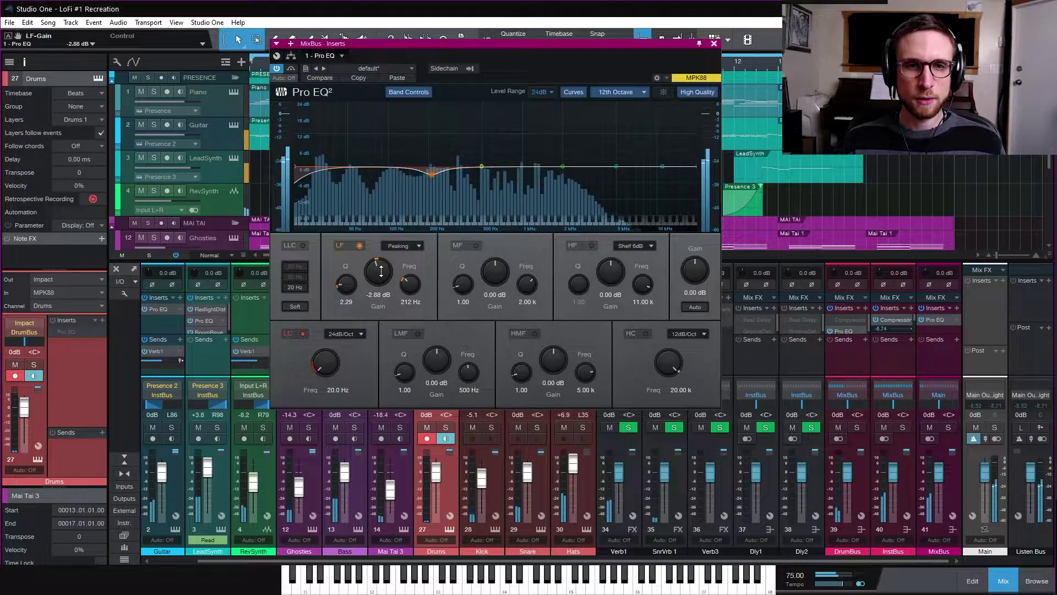
pyautogui.click(359, 246)
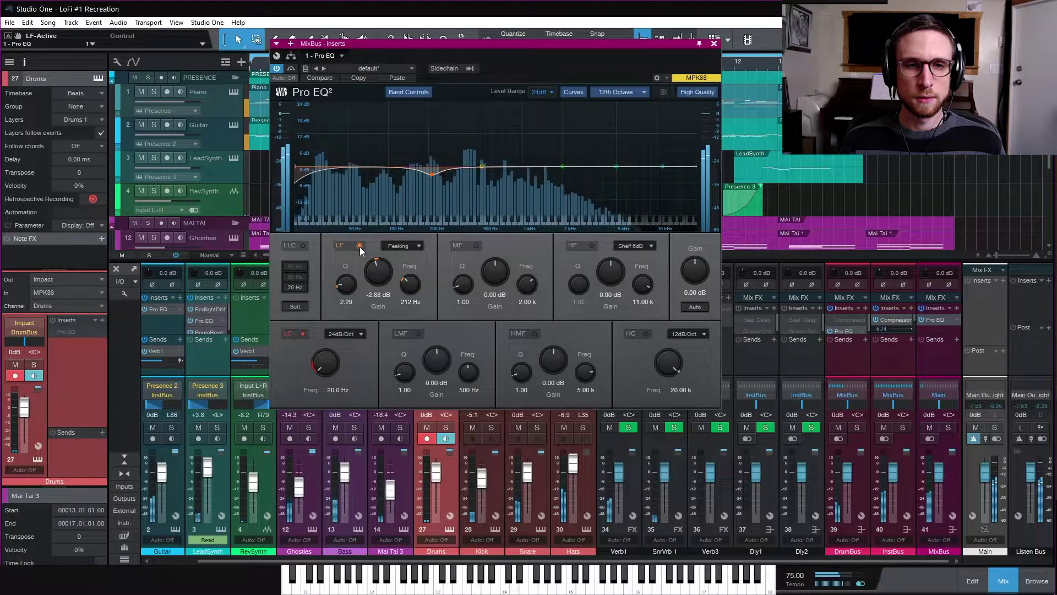
pyautogui.click(359, 247)
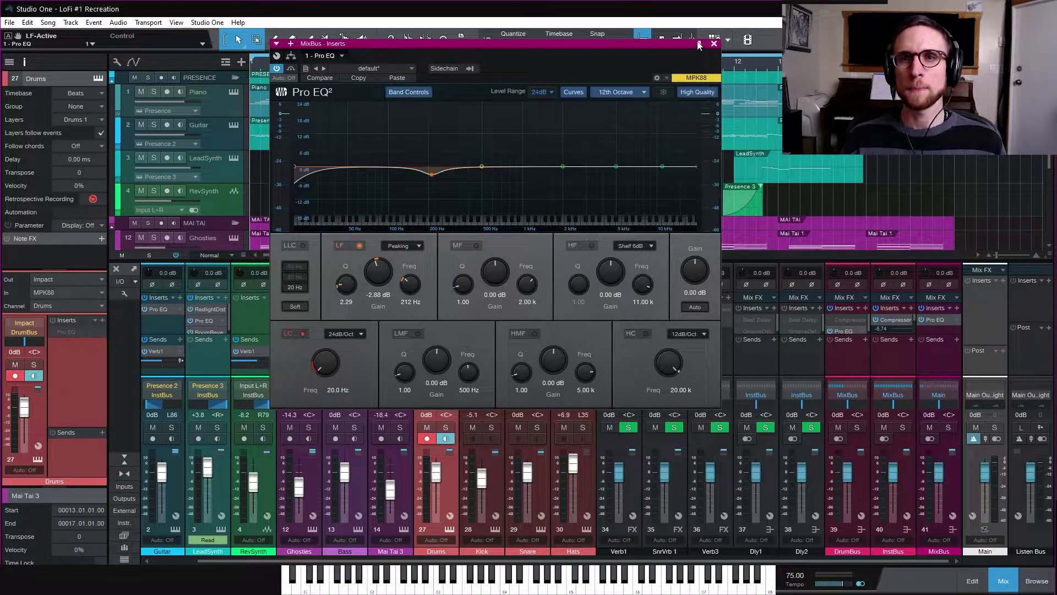
pyautogui.click(714, 43)
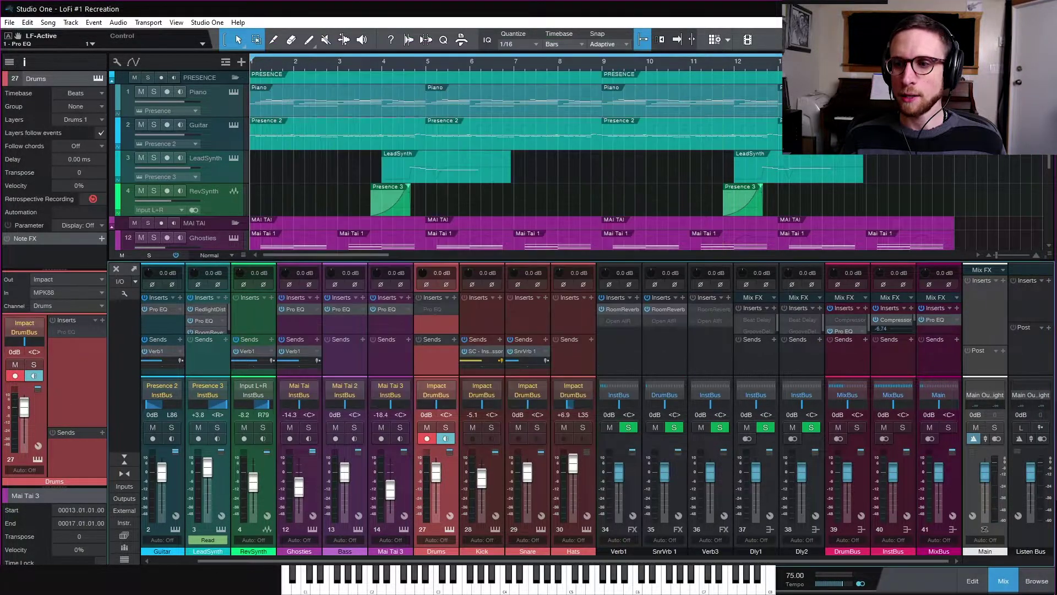
# Insert a Compressor after the Pro EQ on the MixBus and move its window clear of the upper toolbar
pyautogui.click(959, 307)
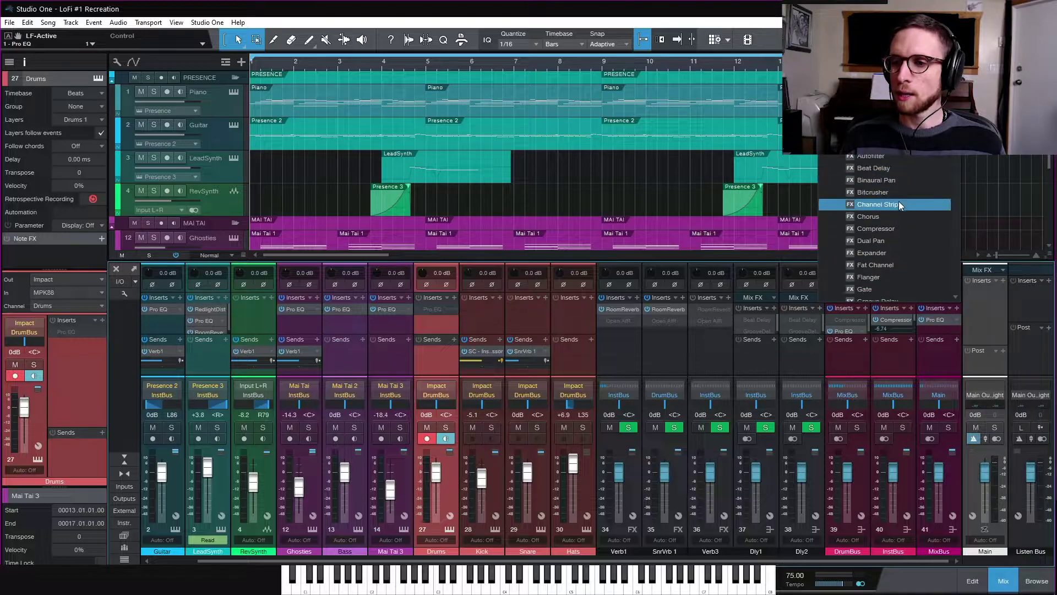
pyautogui.scroll(-3, 898, 204)
pyautogui.click(876, 144)
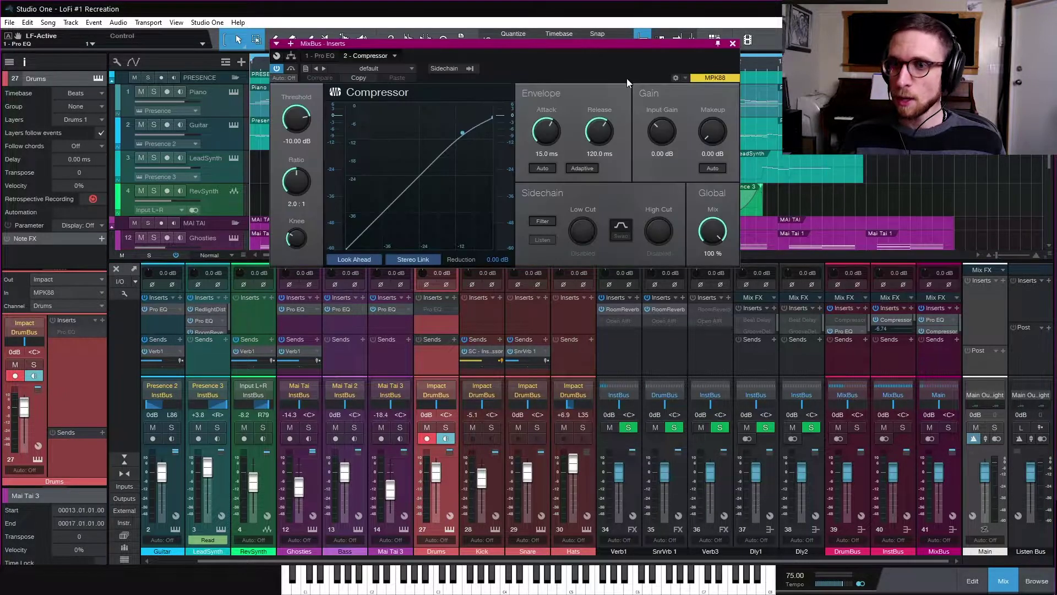
pyautogui.moveTo(599, 48); pyautogui.dragTo(633, 111)
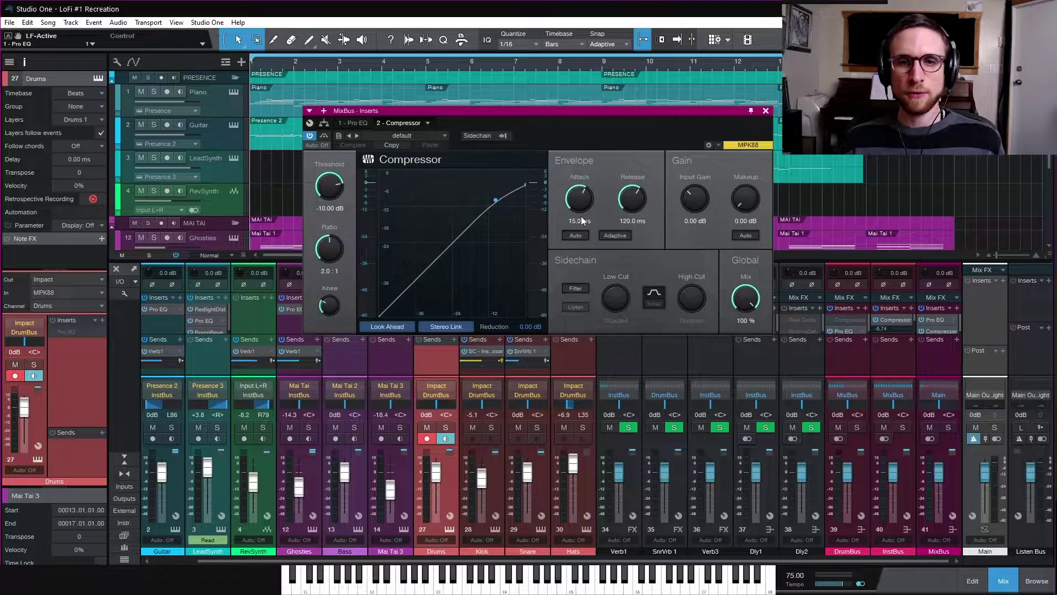
# Set the MixBus Compressor's attack to 93 ms, release to 99.2 ms and threshold to -22.48 dB against the playing song
pyautogui.moveTo(577, 206); pyautogui.dragTo(577, 186)
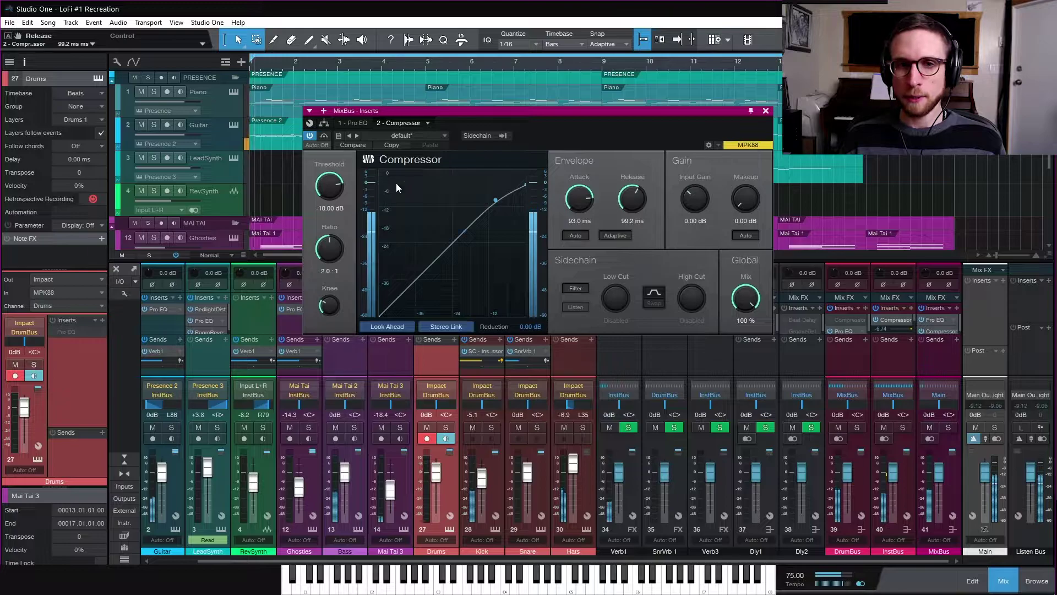
pyautogui.moveTo(328, 189); pyautogui.dragTo(326, 202)
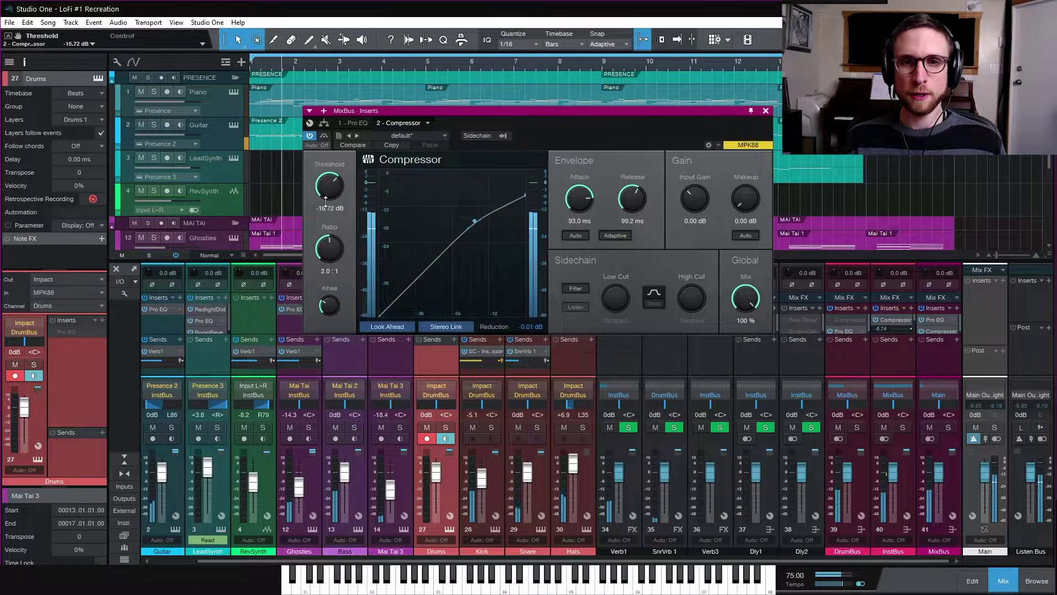
pyautogui.click(326, 207)
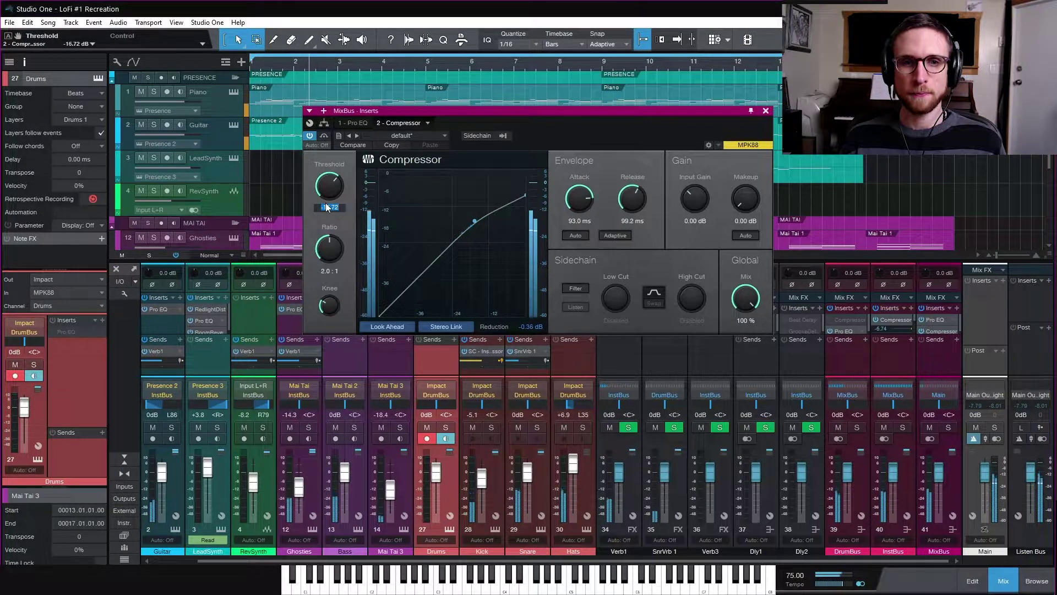
pyautogui.moveTo(329, 186); pyautogui.dragTo(329, 197)
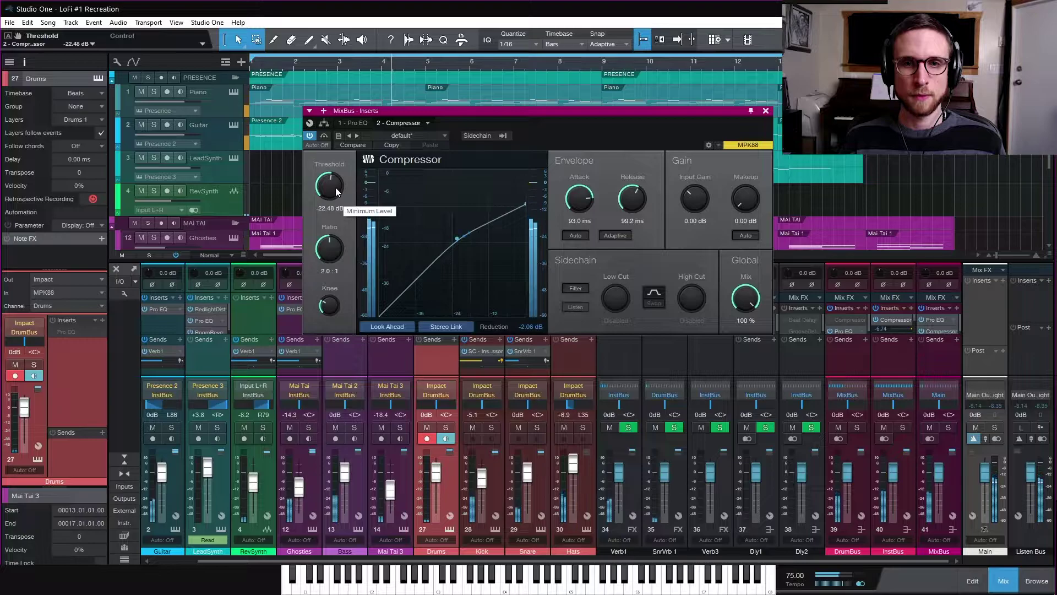
pyautogui.moveTo(541, 192)
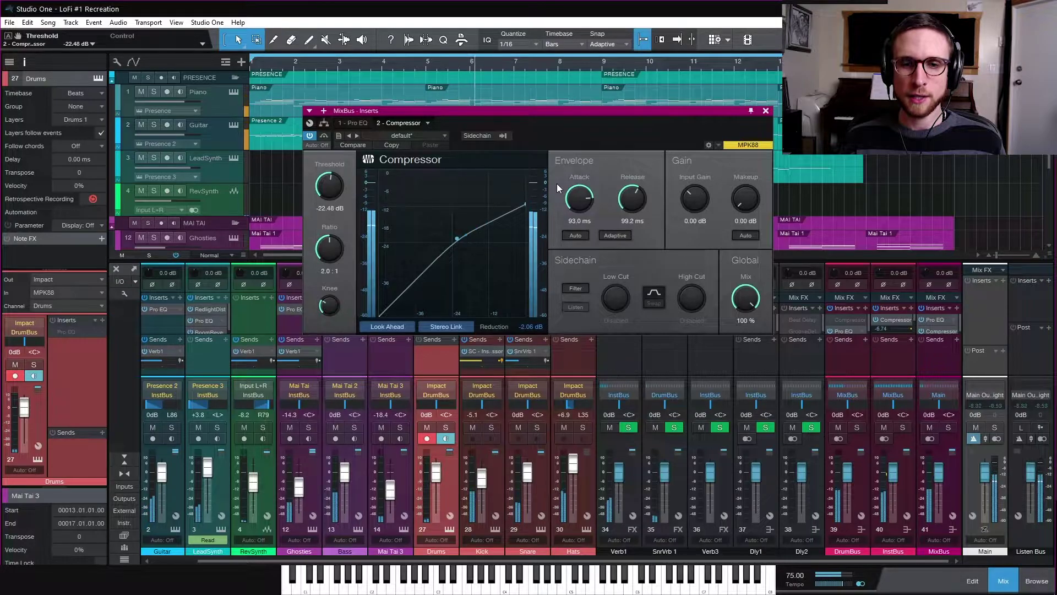
pyautogui.press('space')
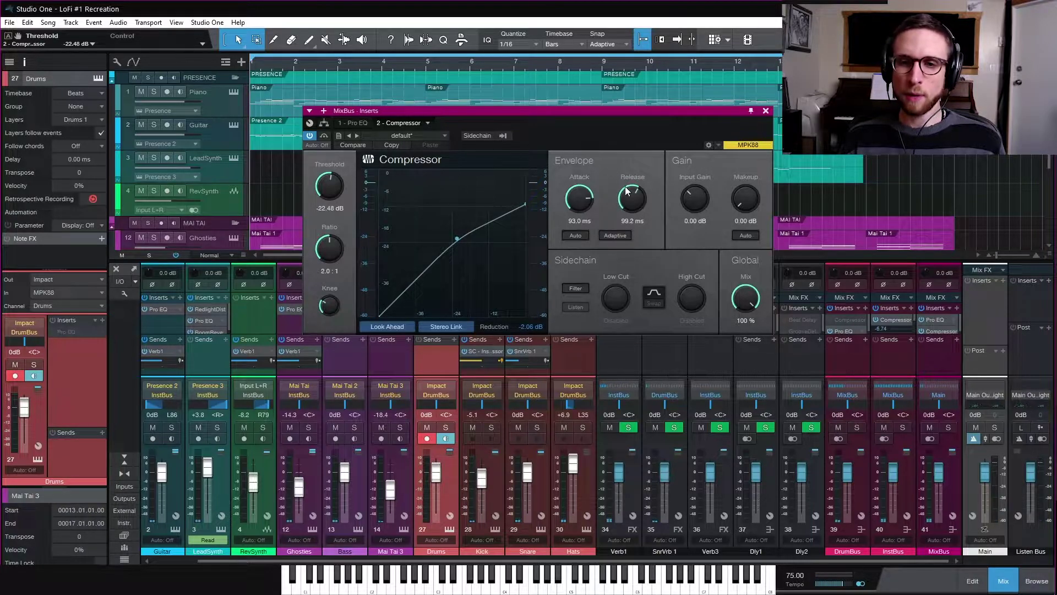
# Enable the MixBus Compressor's internal sidechain filter with a 90 Hz low cut, lower the threshold to -28.96 dB, and close it
pyautogui.click(587, 288)
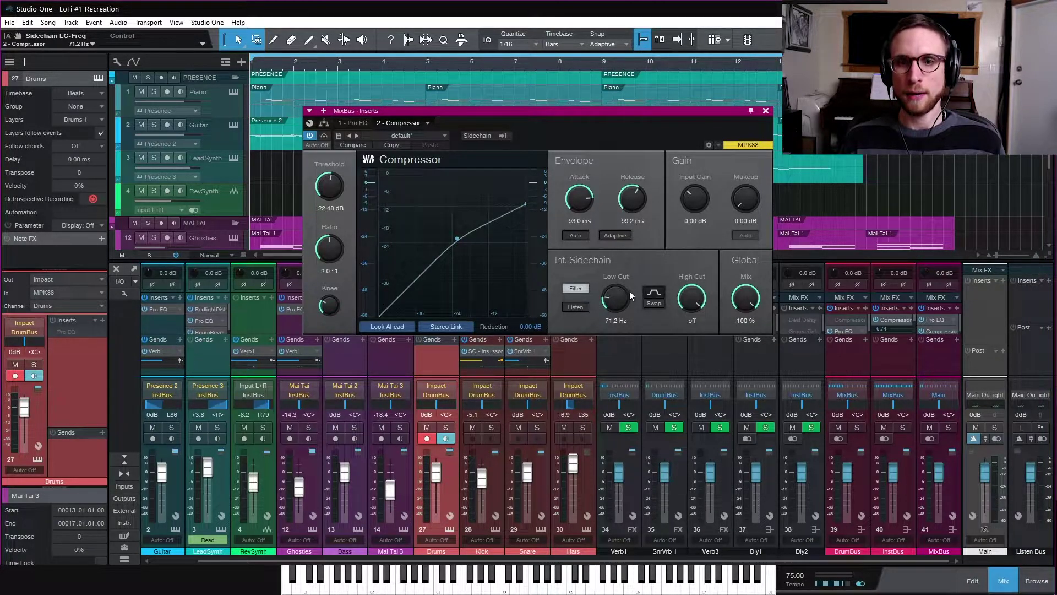
pyautogui.press('space')
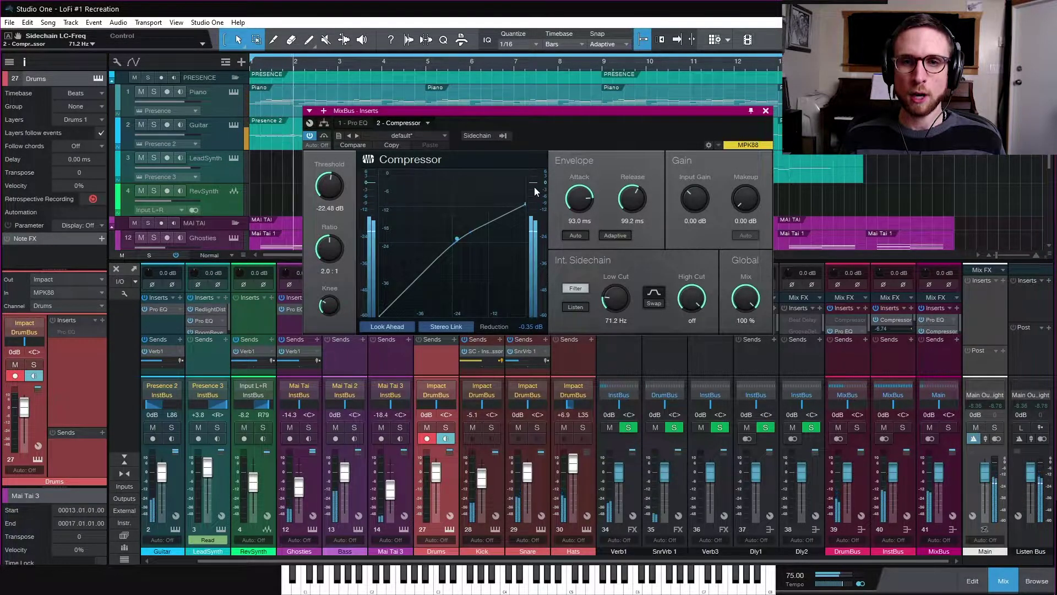
pyautogui.moveTo(333, 189); pyautogui.dragTo(330, 194)
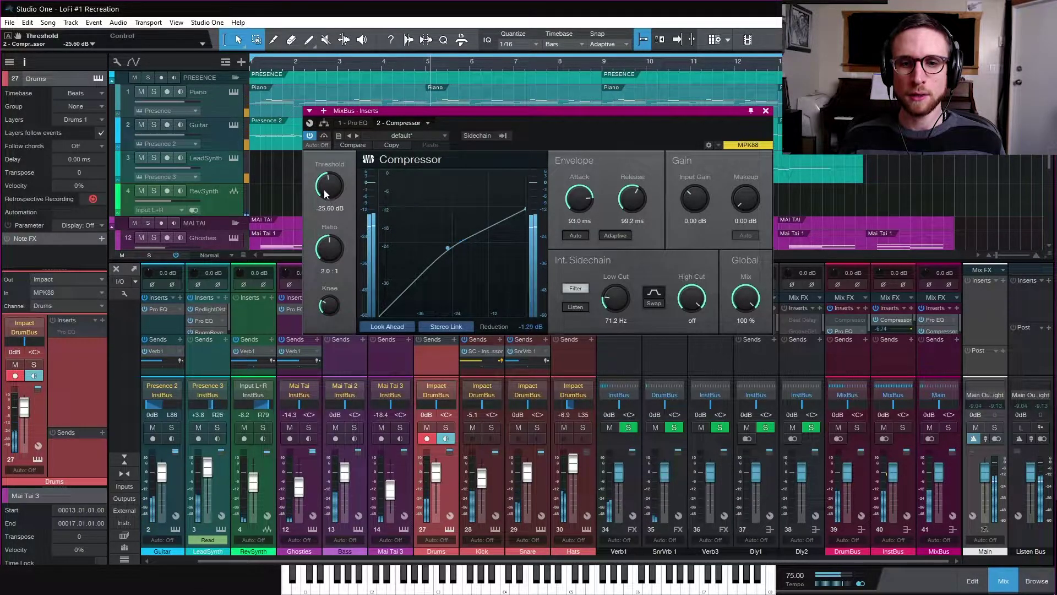
pyautogui.moveTo(324, 191); pyautogui.dragTo(325, 196)
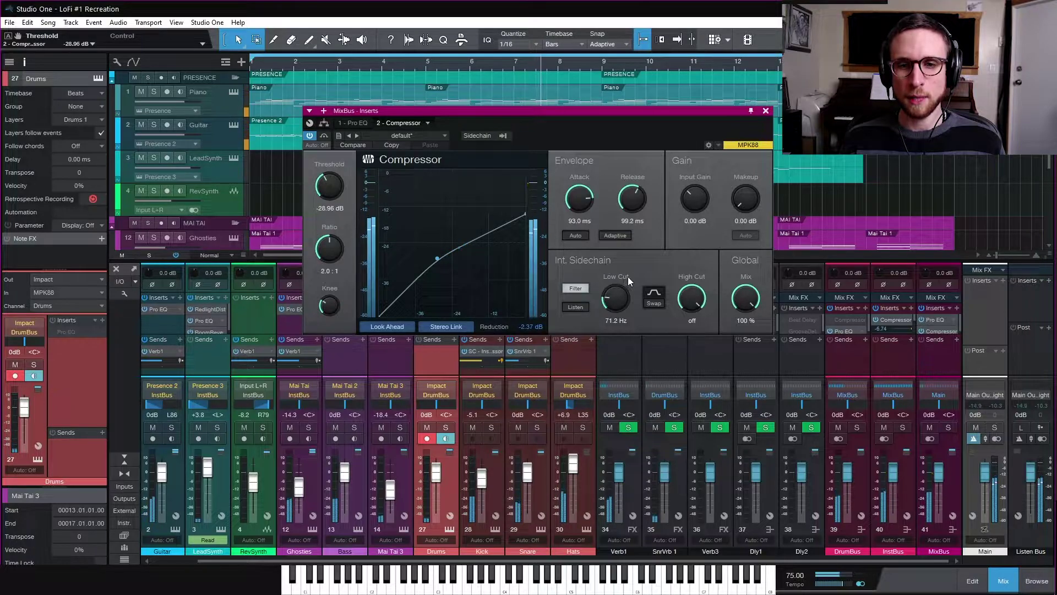
pyautogui.moveTo(618, 298); pyautogui.dragTo(617, 290)
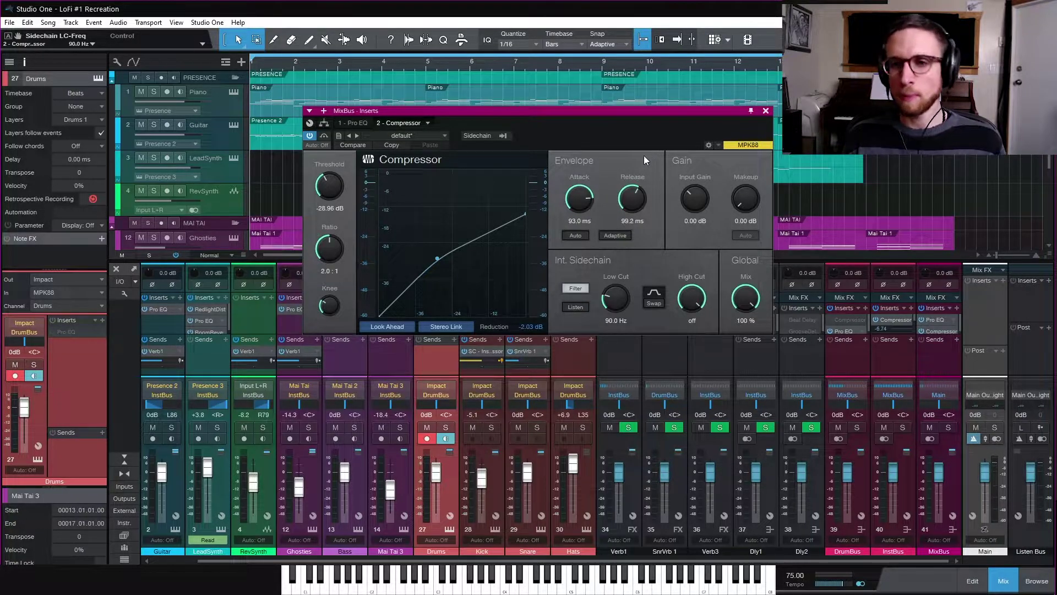
pyautogui.click(765, 111)
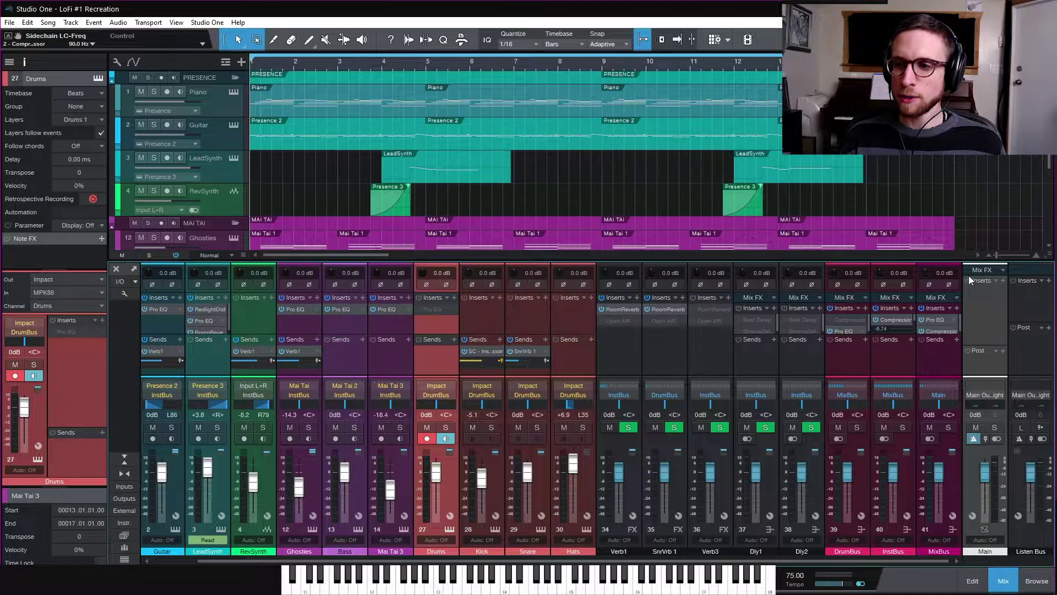
# Enlarge the mixer's insert area and add a Limiter after the Compressor on the MixBus
pyautogui.moveTo(938, 334); pyautogui.dragTo(937, 352)
pyautogui.click(957, 312)
pyautogui.scroll(-3, 873, 187)
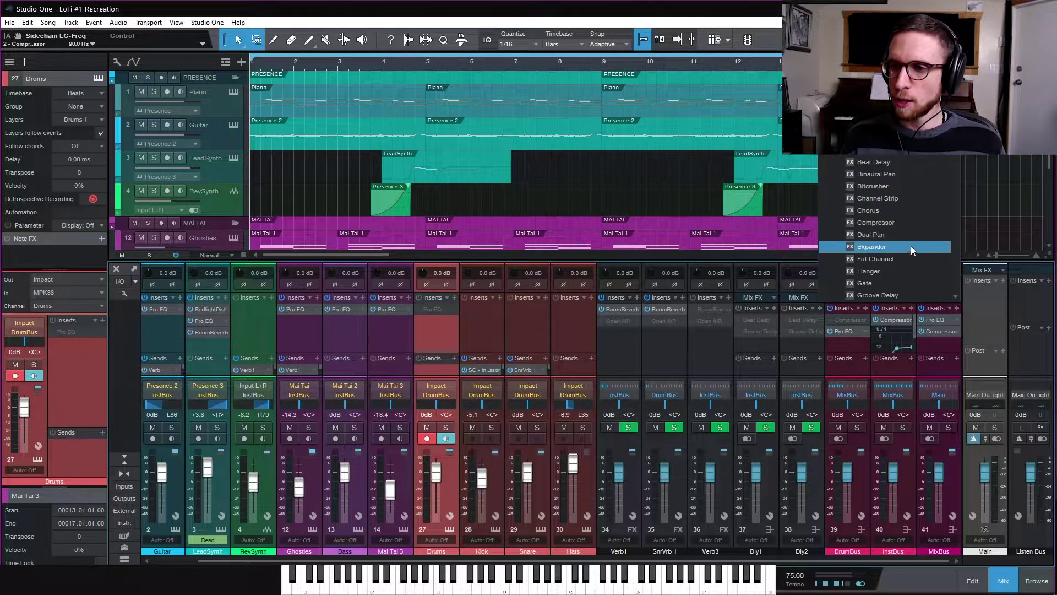
pyautogui.click(893, 258)
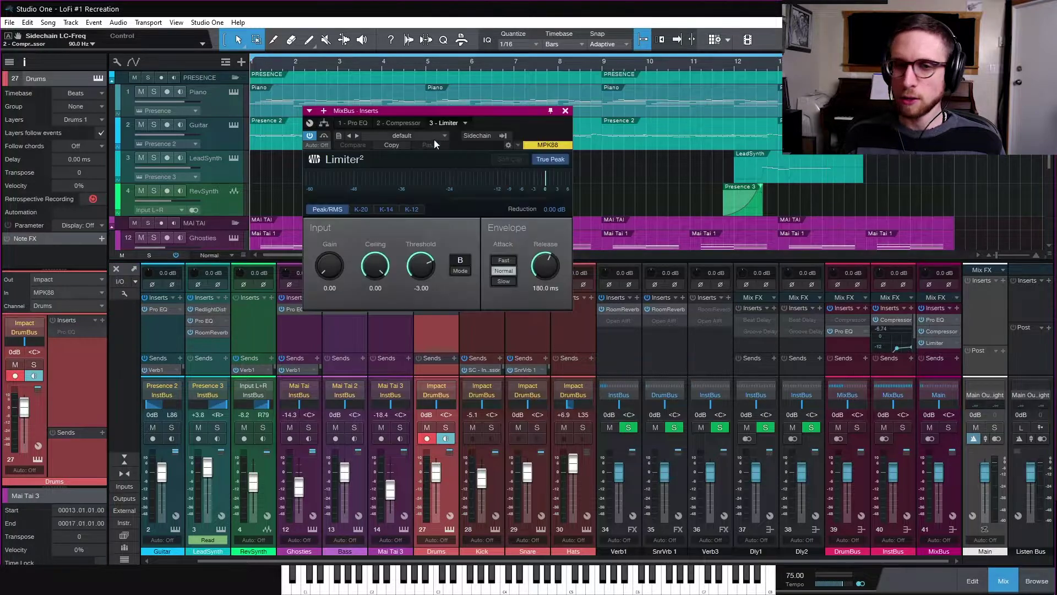
# Set the MixBus Limiter's ceiling to -1.08 dB and its threshold to -3.06 dB
pyautogui.moveTo(461, 113); pyautogui.dragTo(435, 104)
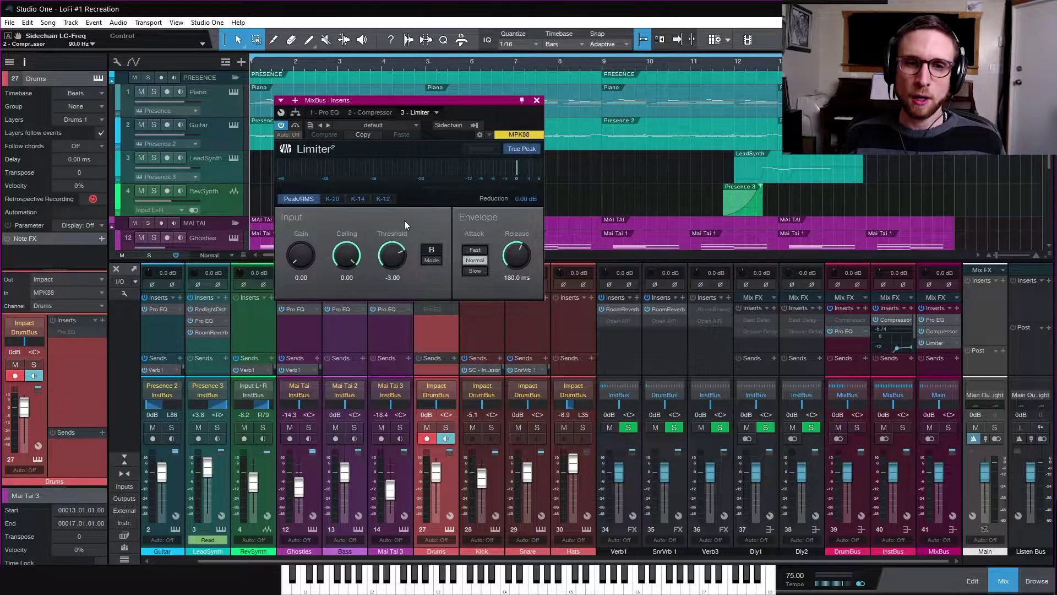
pyautogui.scroll(-1, 404, 256)
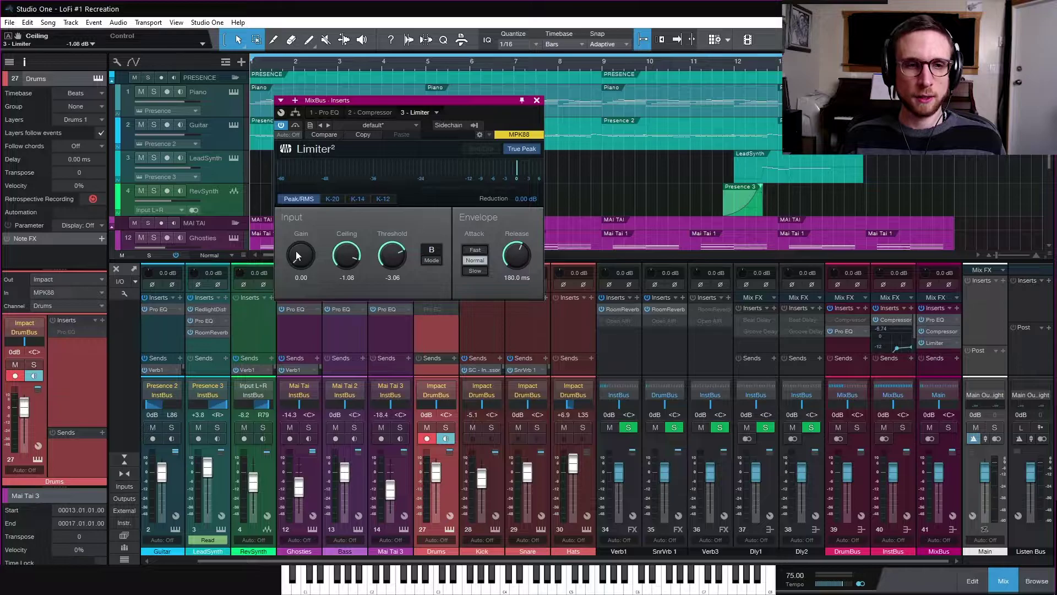
# Raise the MixBus Limiter's input gain to 7.11 dB against the playing song
pyautogui.press('space')
pyautogui.moveTo(302, 256); pyautogui.dragTo(304, 227)
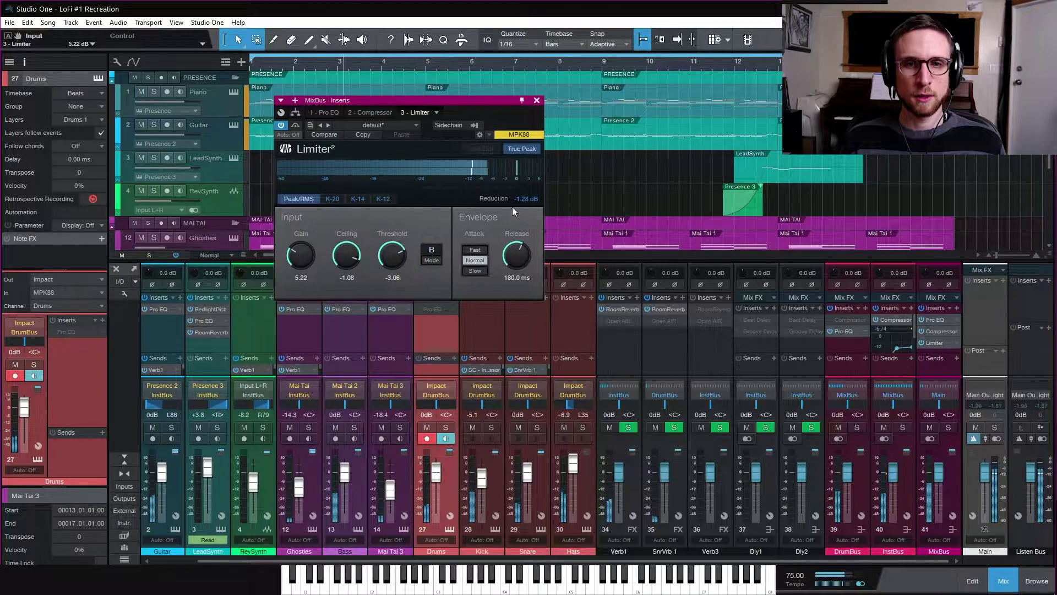
pyautogui.moveTo(305, 258); pyautogui.dragTo(305, 250)
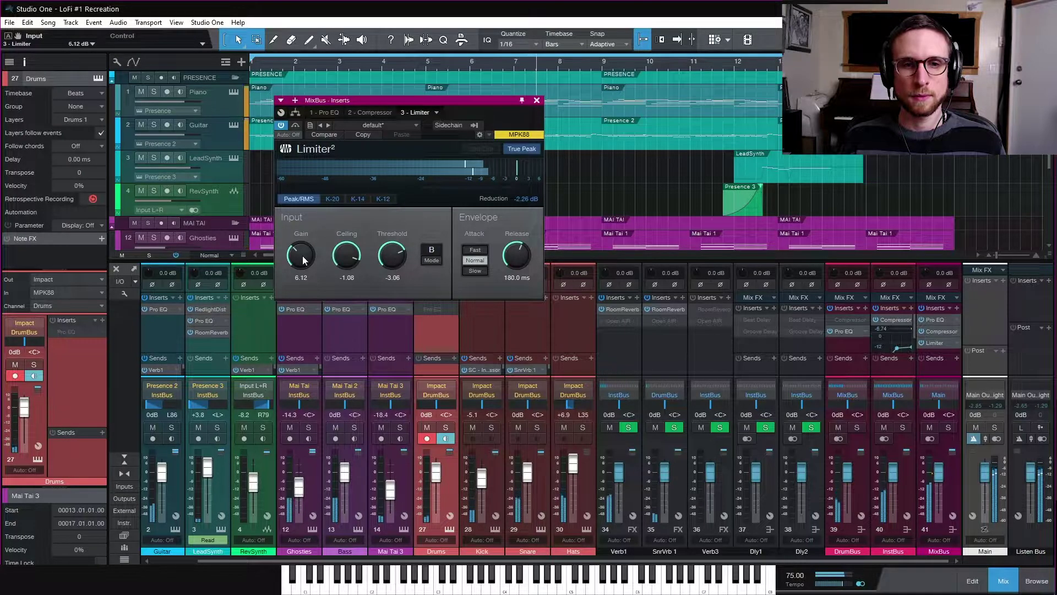
pyautogui.moveTo(303, 263); pyautogui.dragTo(306, 257)
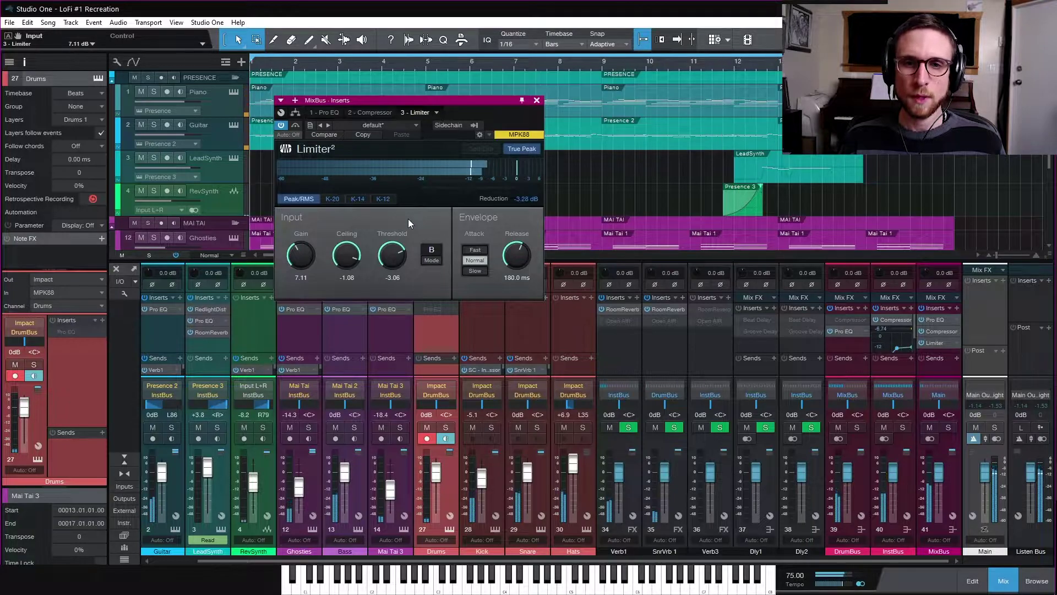
pyautogui.press('space')
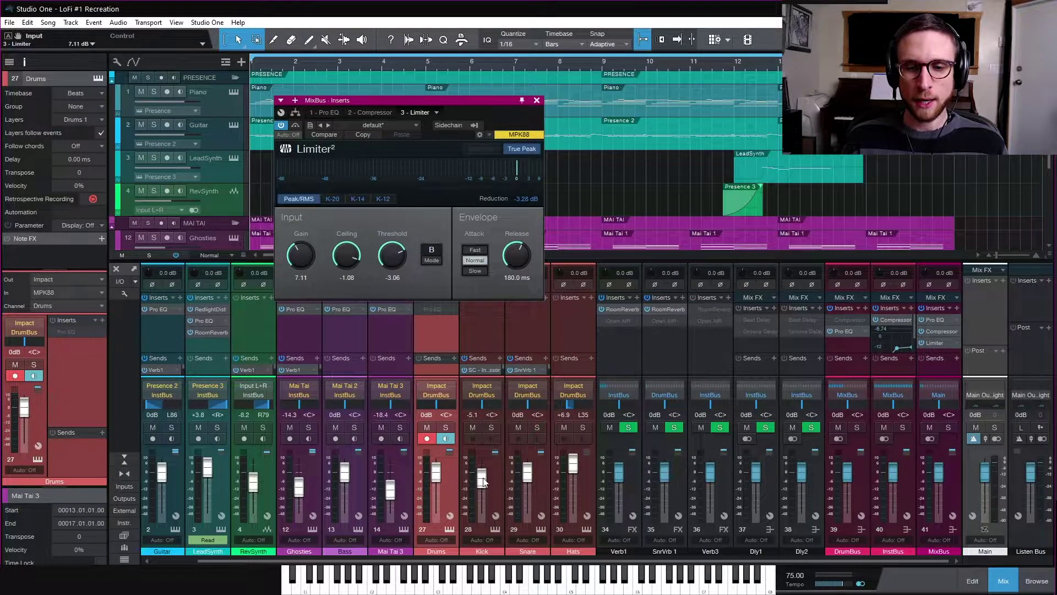
# Lower the Kick channel's volume to -6.8 dB and reset the Limiter's reduction reading while the song plays
pyautogui.moveTo(482, 484); pyautogui.dragTo(483, 485)
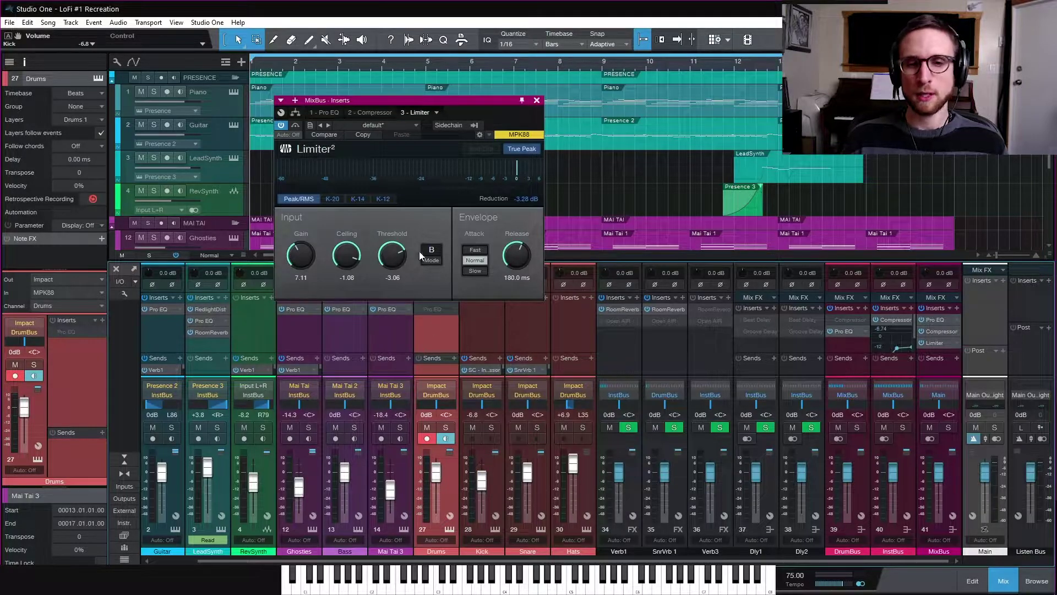
pyautogui.press('space')
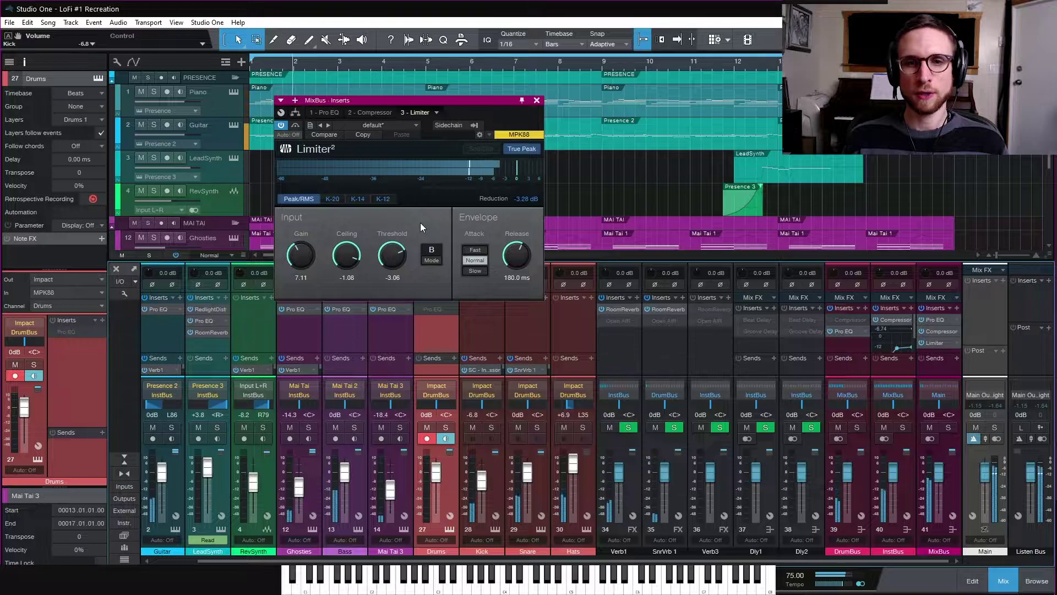
pyautogui.click(520, 198)
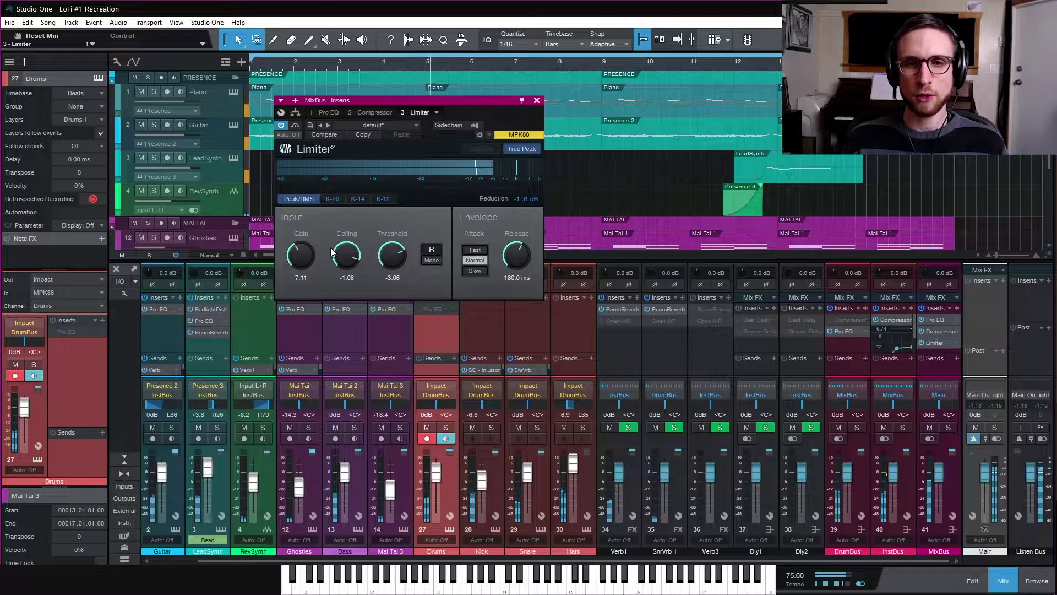
# Set the MixBus Limiter's input gain to 8.28 dB, stop playback and close the Limiter
pyautogui.moveTo(299, 264); pyautogui.dragTo(298, 254)
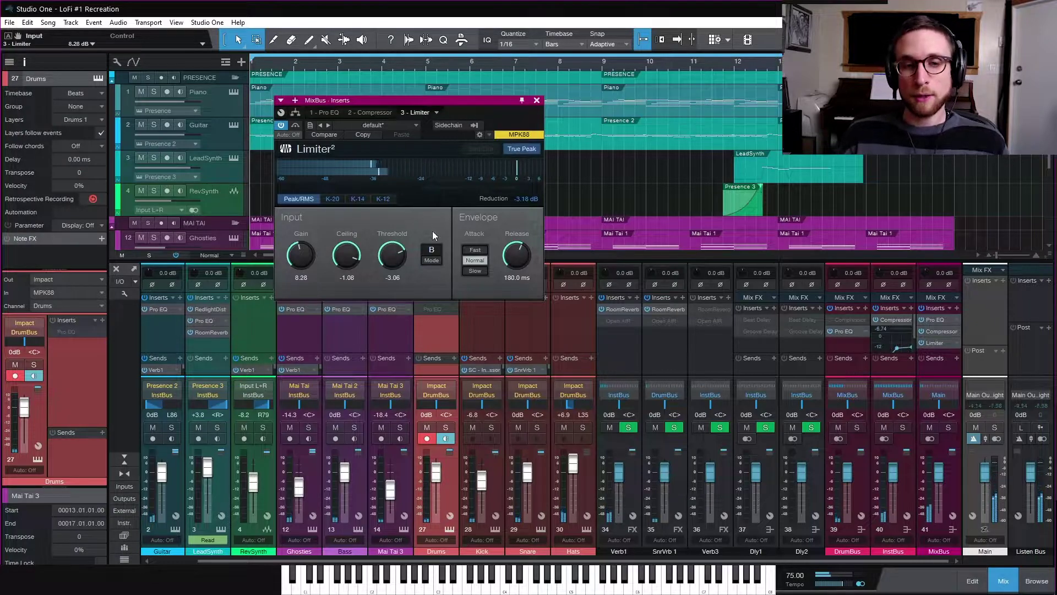
pyautogui.press('space')
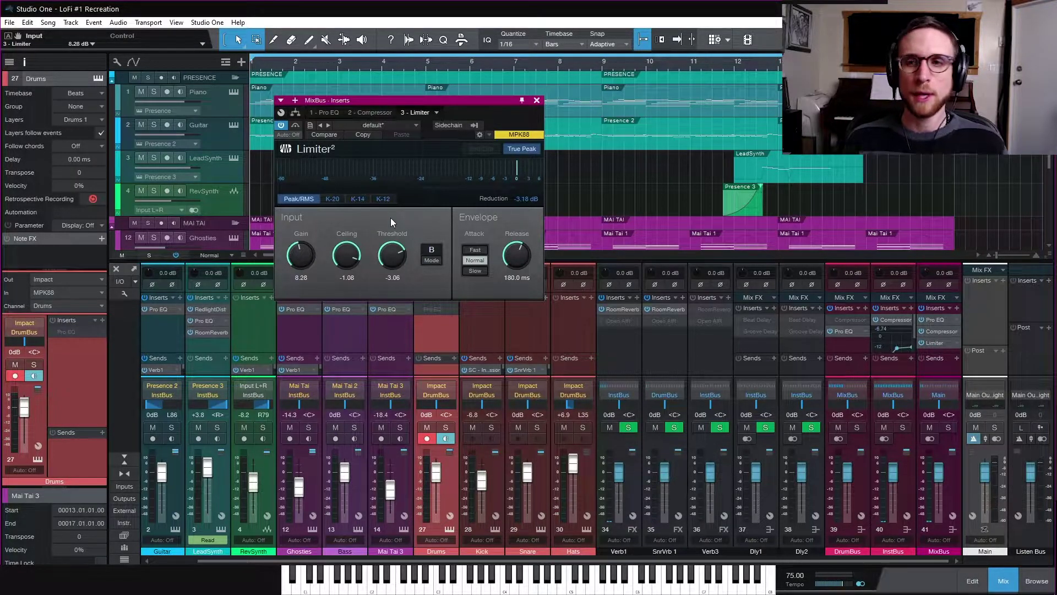
pyautogui.click(536, 101)
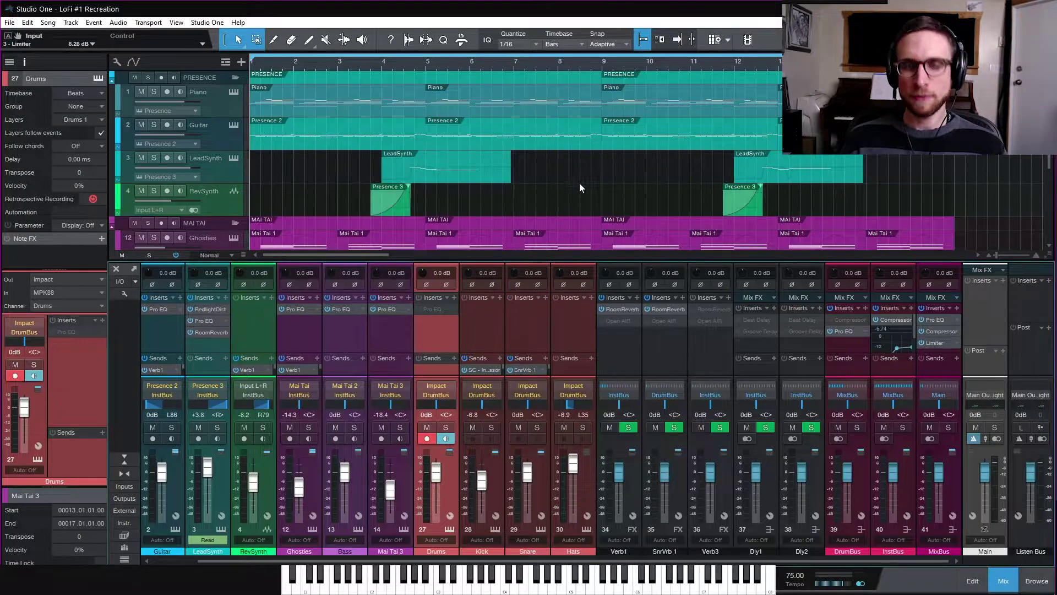
# Zoom the arrangement out to show the whole 16-bar song and hide the mix console
pyautogui.press('w')
pyautogui.scroll(-1, 580, 181)
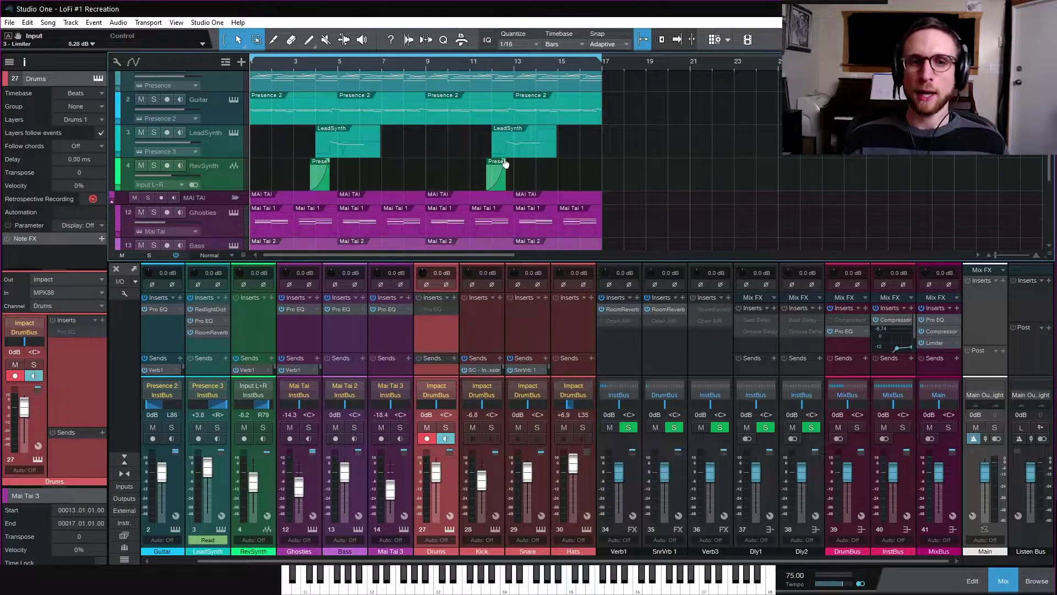
pyautogui.scroll(-3, 506, 163)
pyautogui.scroll(5, 641, 168)
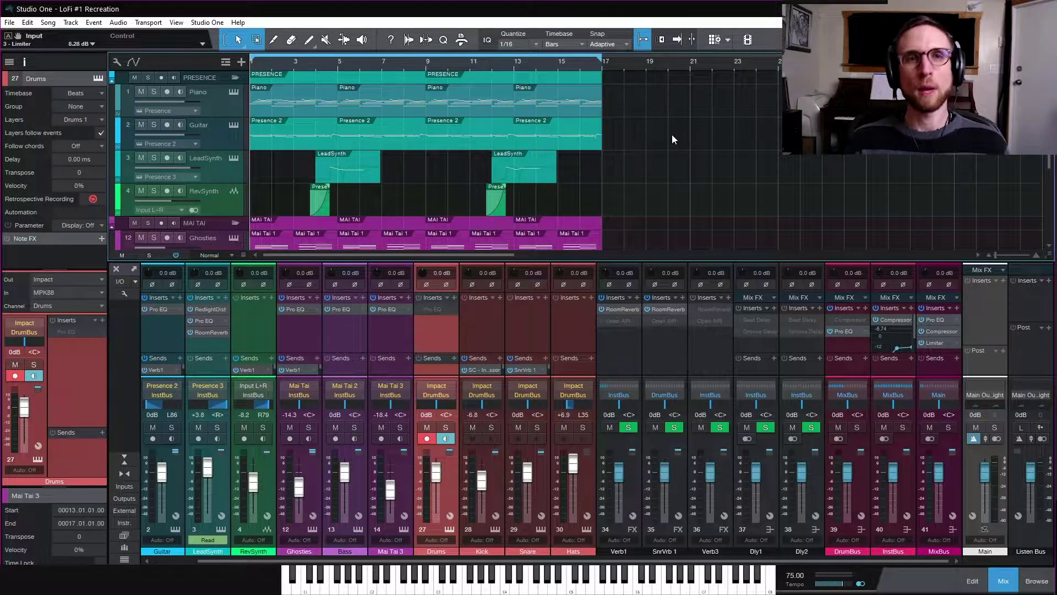
pyautogui.scroll(-1, 742, 151)
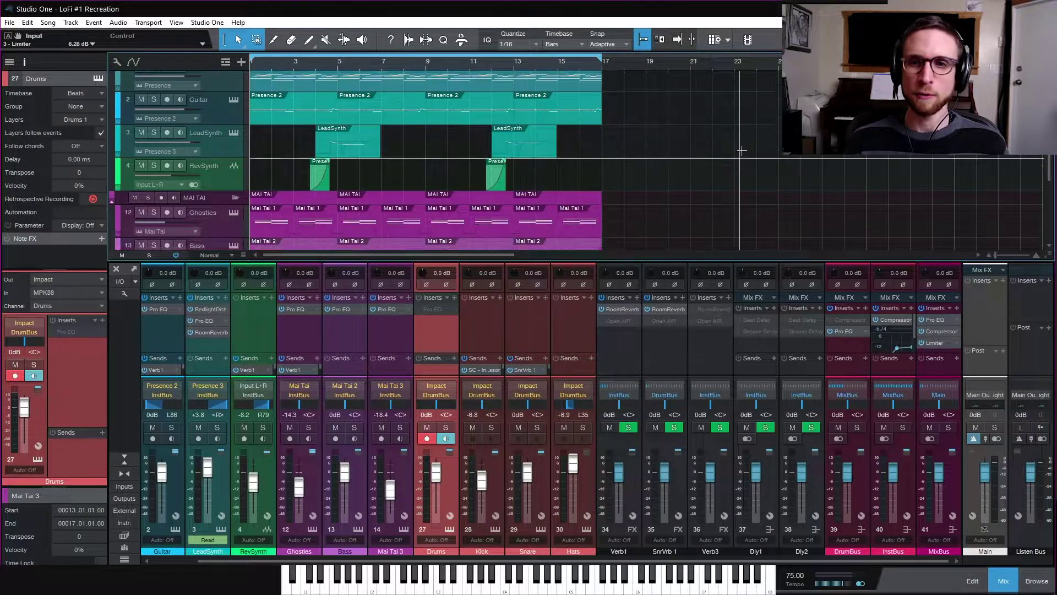
pyautogui.scroll(-2, 741, 160)
pyautogui.click(1003, 581)
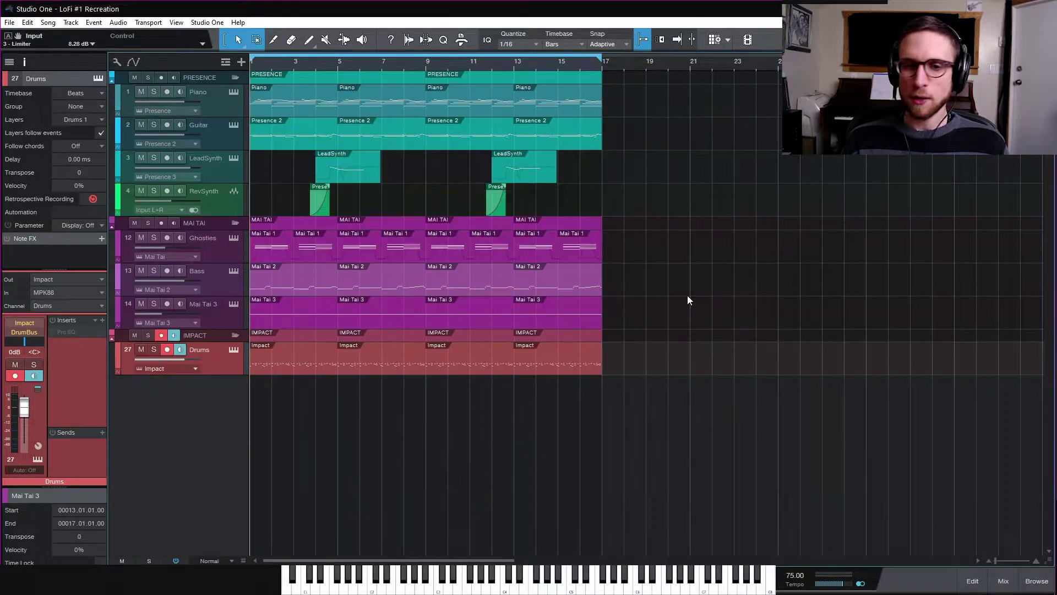